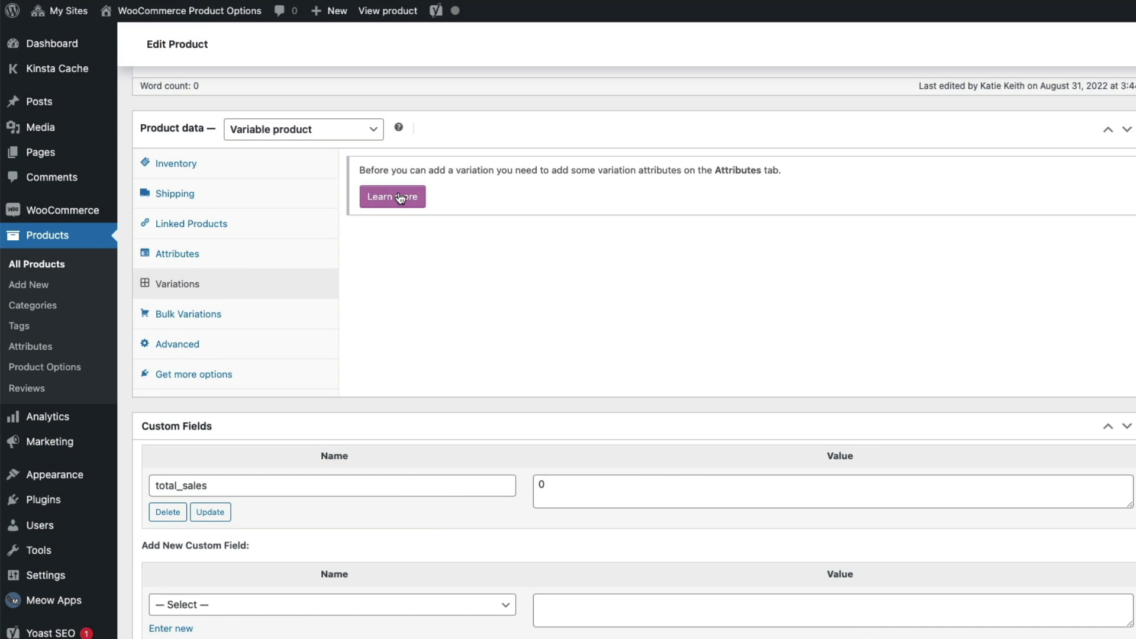
Step: Add the existing Color attribute to the variable product and check which terms it offers
left_click(162, 256)
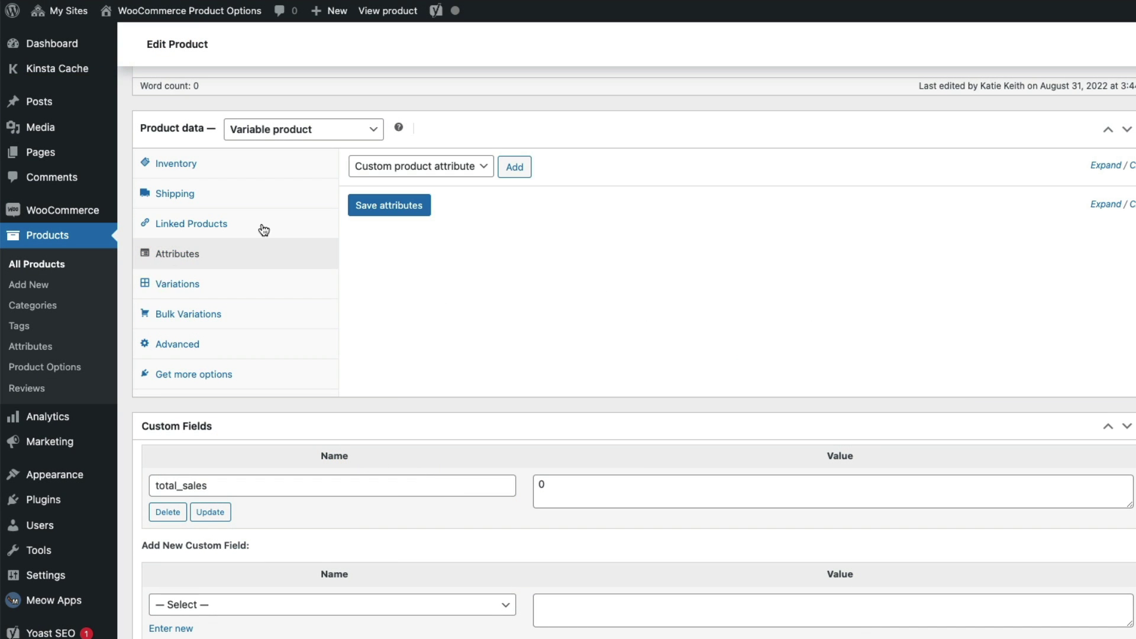
left_click(474, 167)
left_click(426, 182)
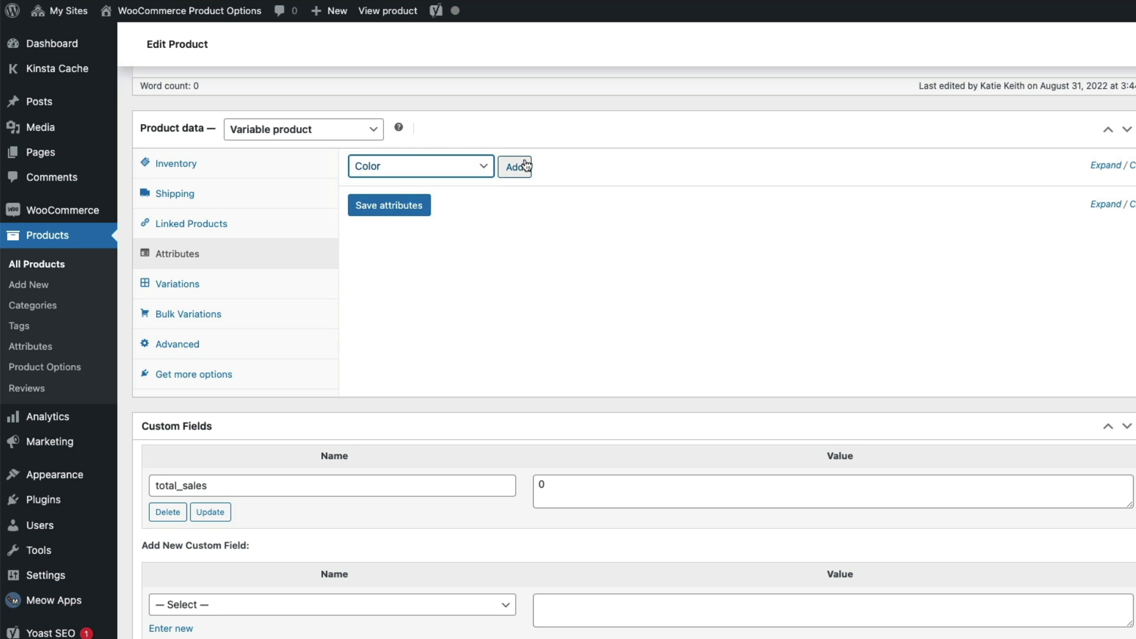
left_click(521, 166)
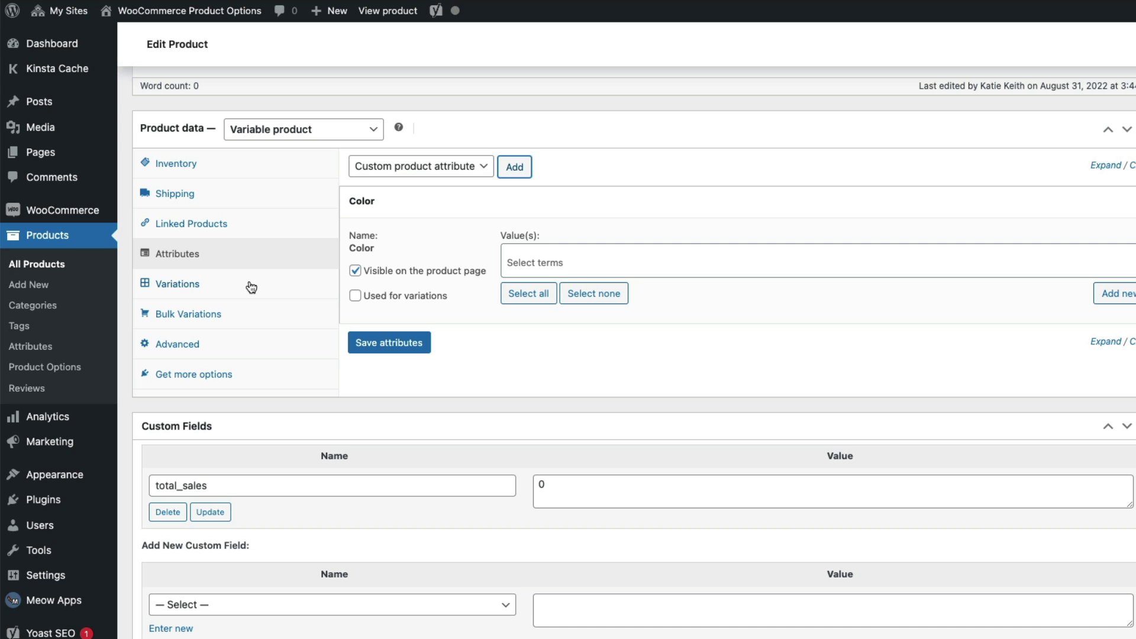
left_click(549, 261)
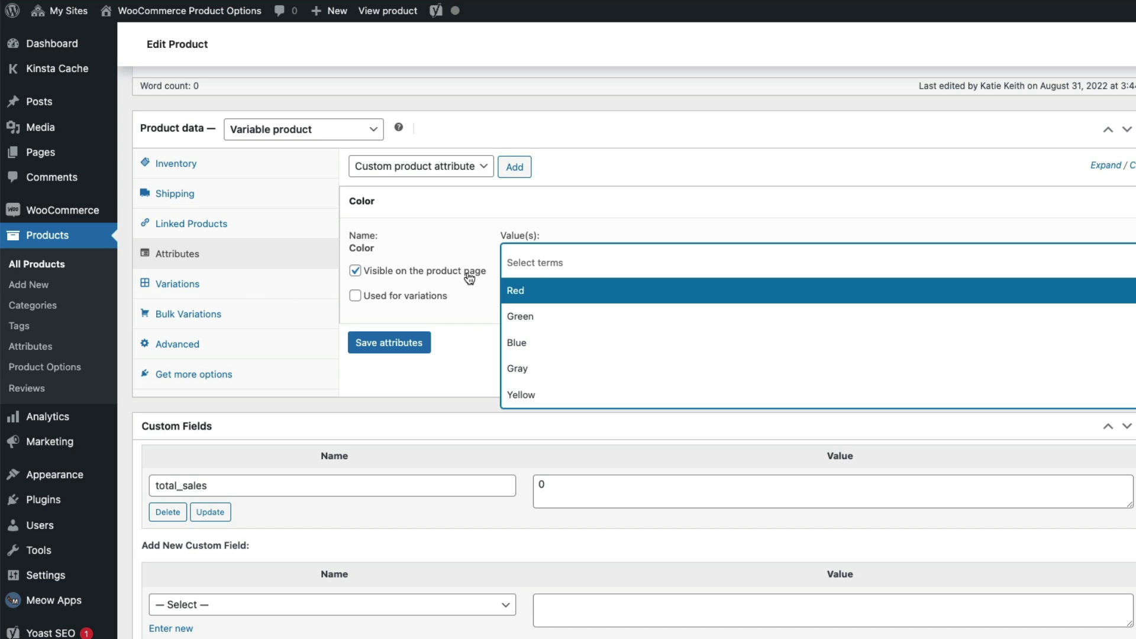
left_click(436, 291)
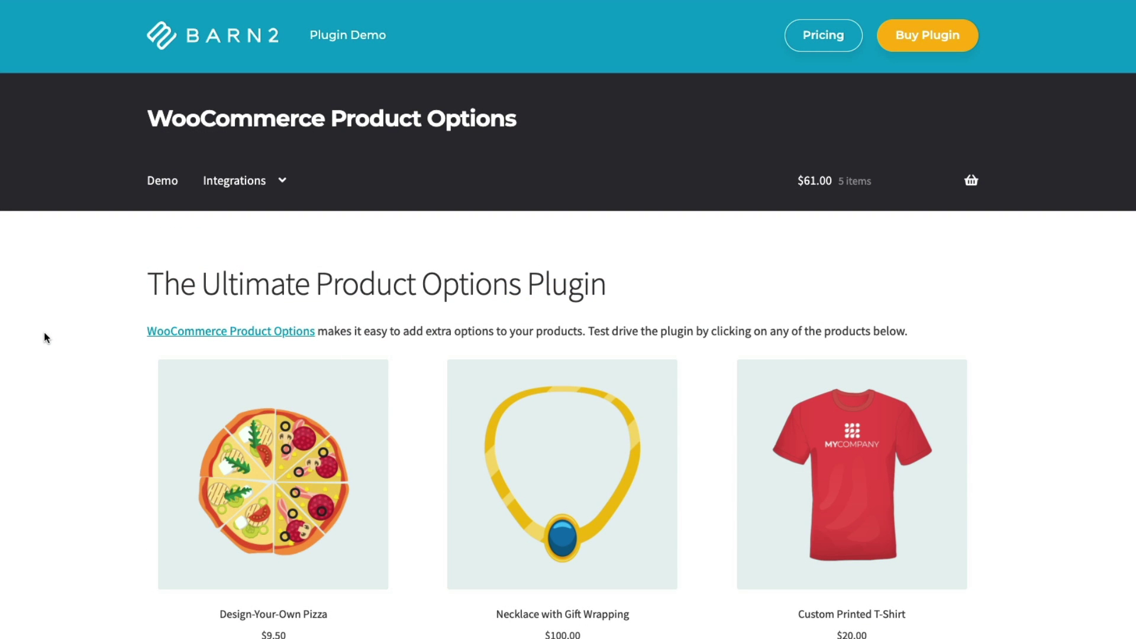
Step: Open the Design-Your-Own Pizza product in the demo store and choose the Extra Mozzarella, Sun Dried Tomatoes and Olives toppings
scroll(44, 332, "down", 5)
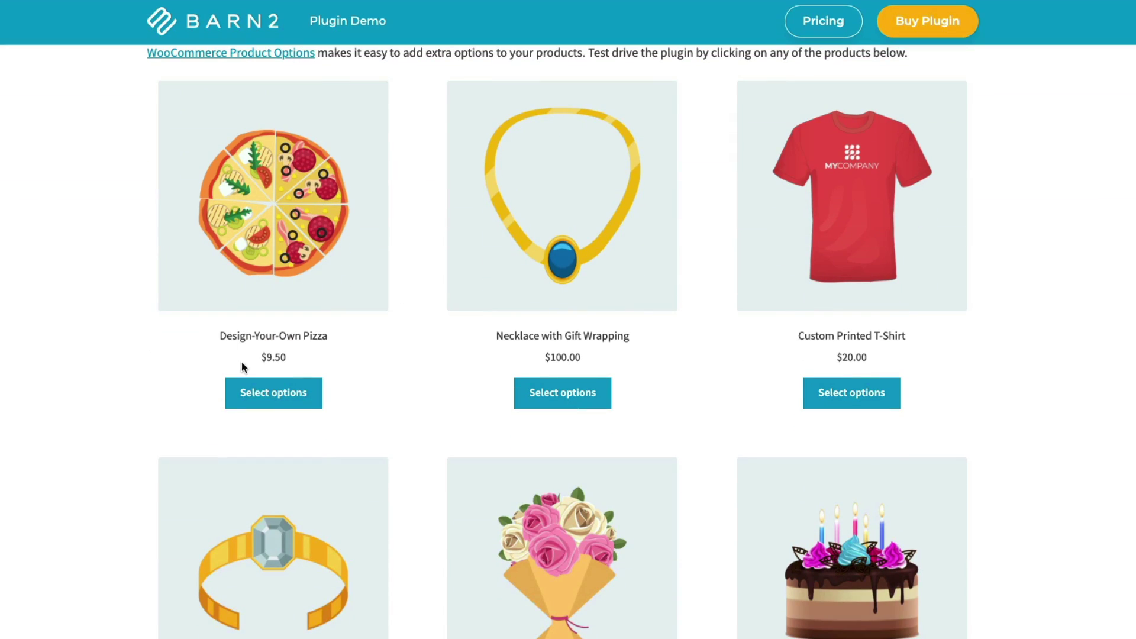
left_click(302, 404)
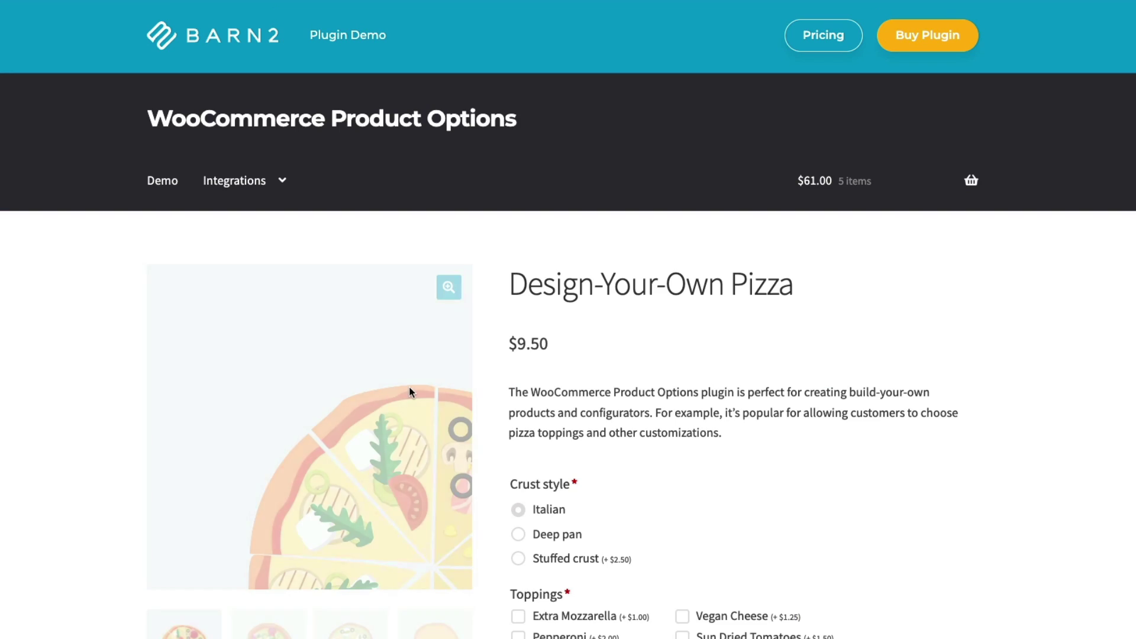
scroll(461, 319, "down", 3)
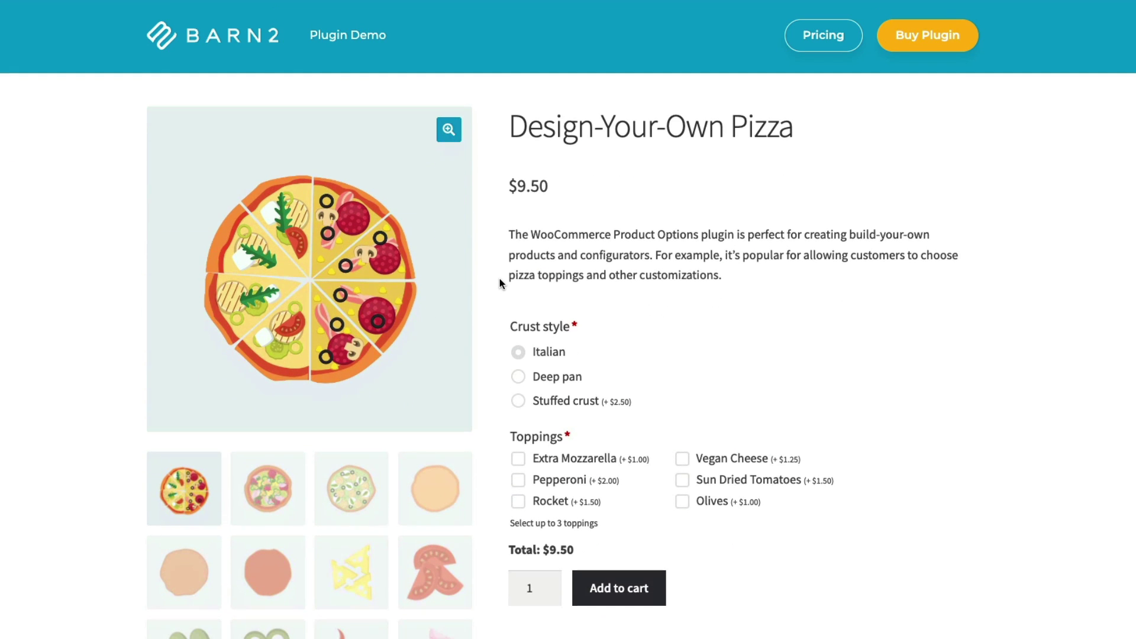
left_click(519, 459)
left_click(682, 480)
left_click(683, 503)
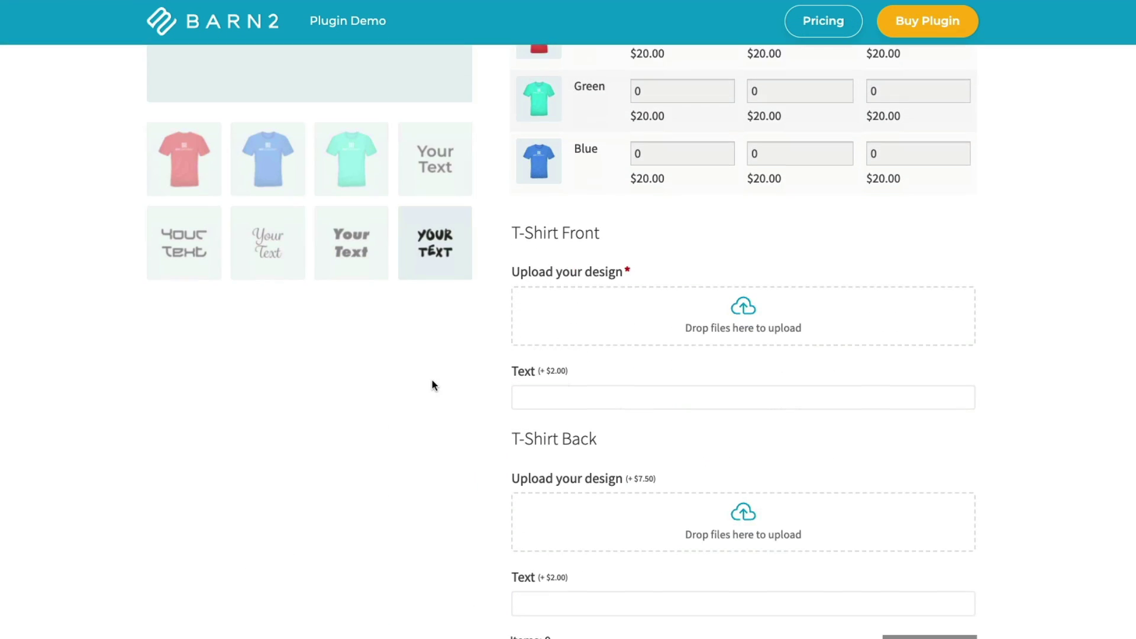
Step: Look over the custom T-shirt's design upload and text options for front and back
scroll(432, 384, "down", 2)
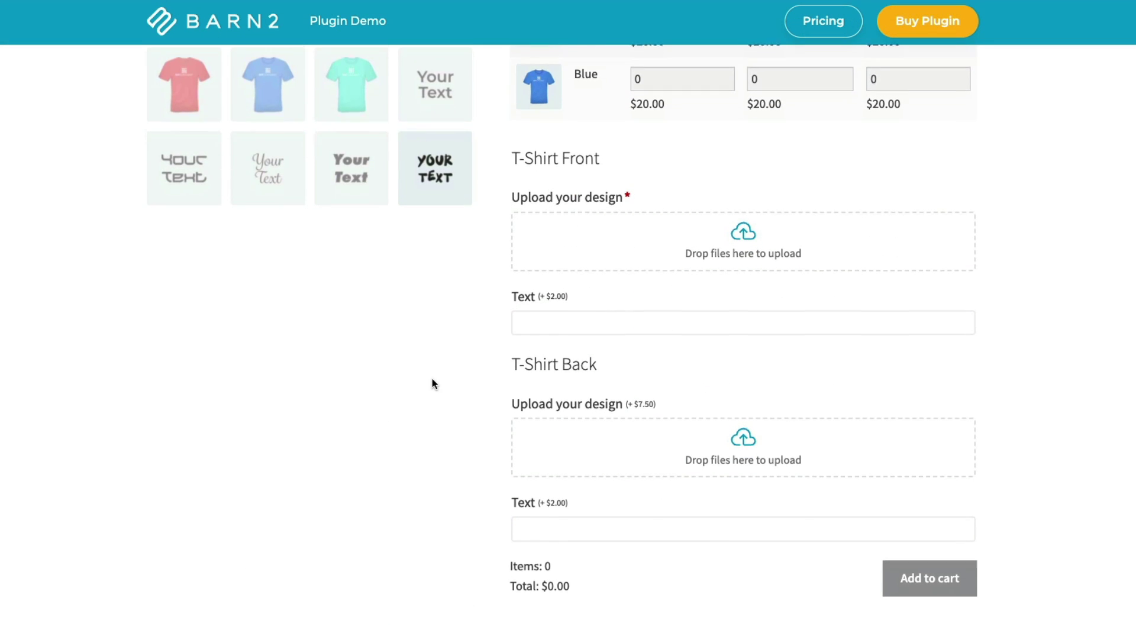
left_click(746, 391)
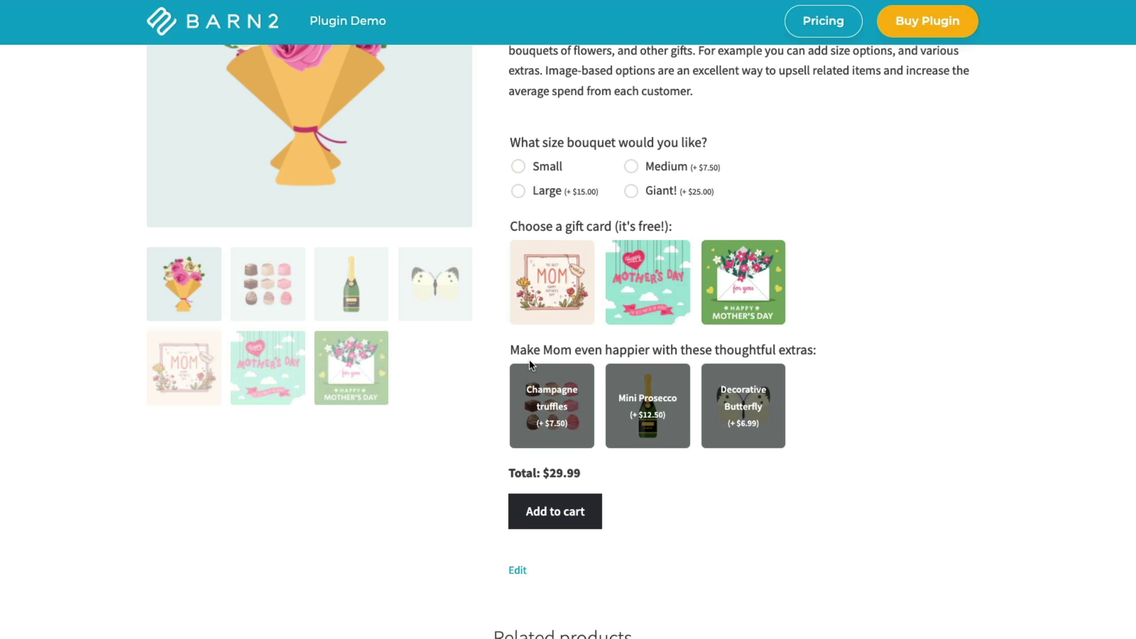
Step: Choose a Large bouquet with the green Happy Mother's Day gift card and the Mini Prosecco extra
scroll(529, 359, "up", 2)
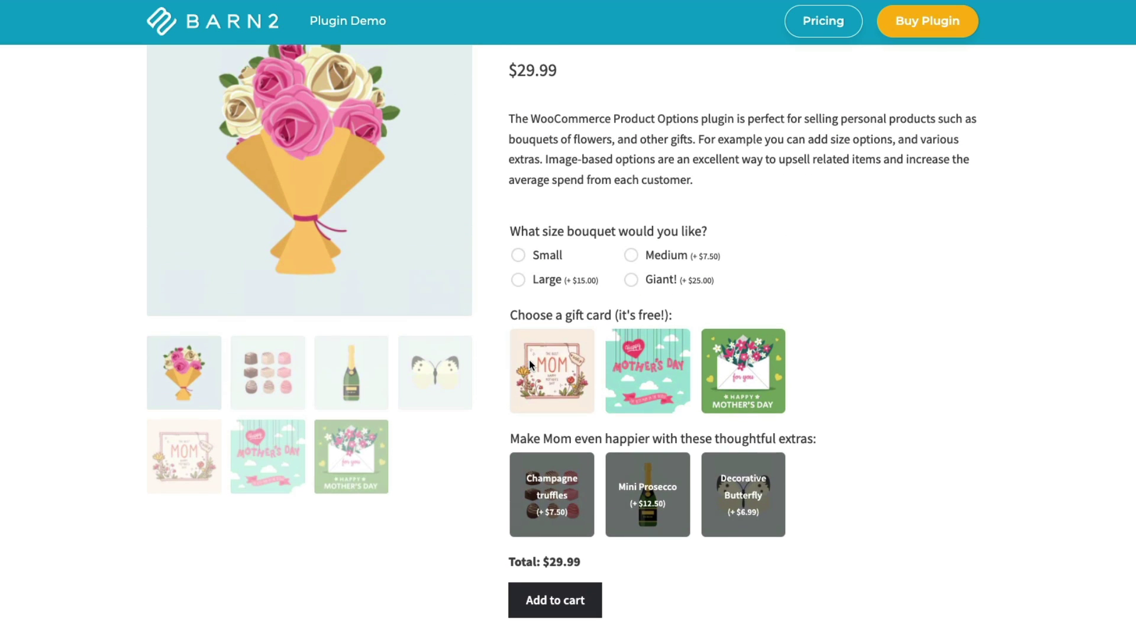
left_click(517, 279)
left_click(753, 370)
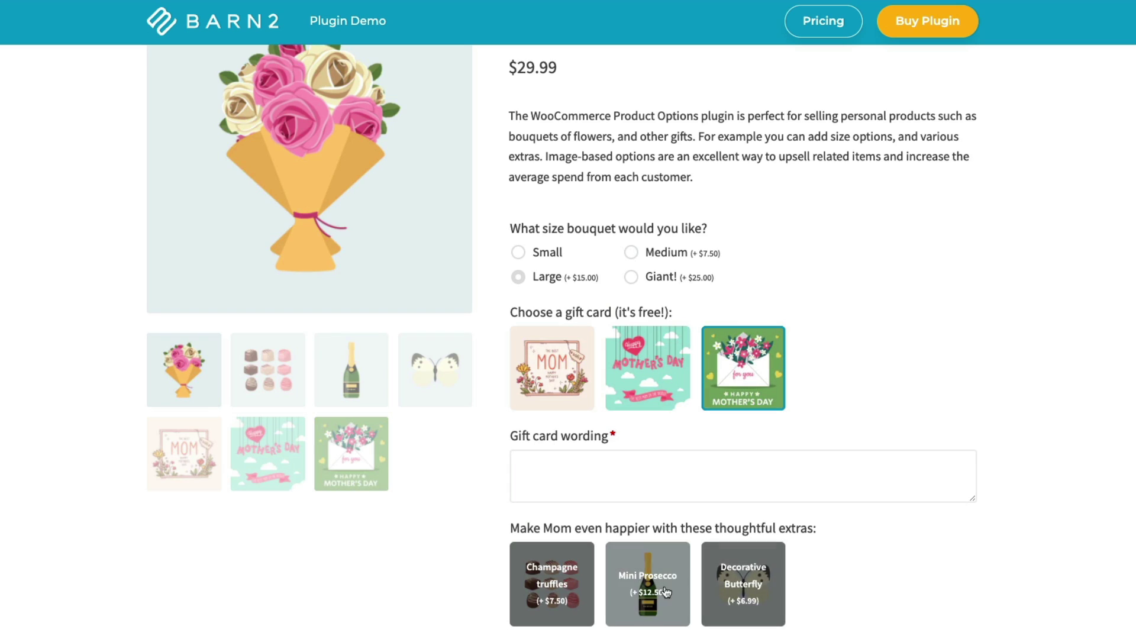
left_click(658, 592)
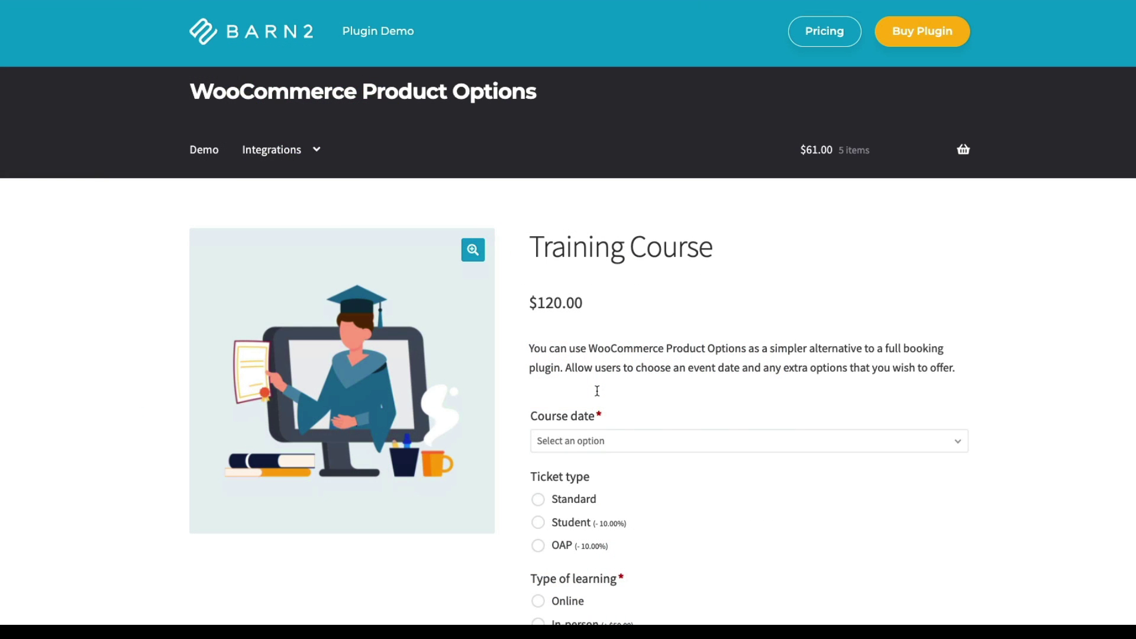
Step: On the Training Course product, switch the type of learning to In-person, to Online, and back to In-person
scroll(597, 391, "down", 1)
scroll(586, 398, "down", 3)
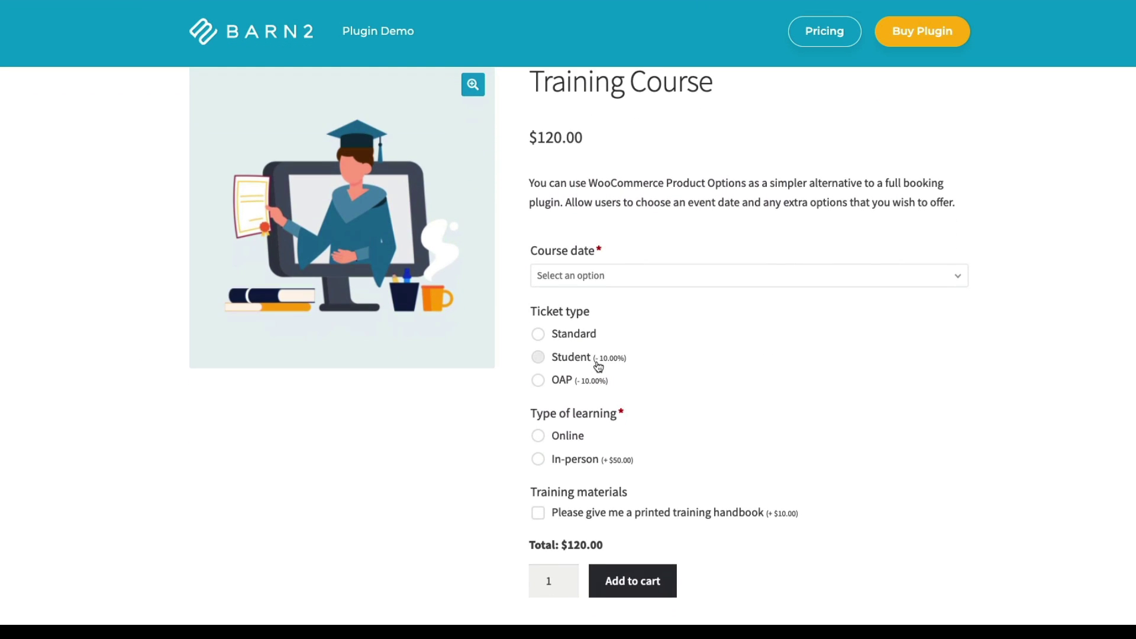
scroll(598, 367, "down", 2)
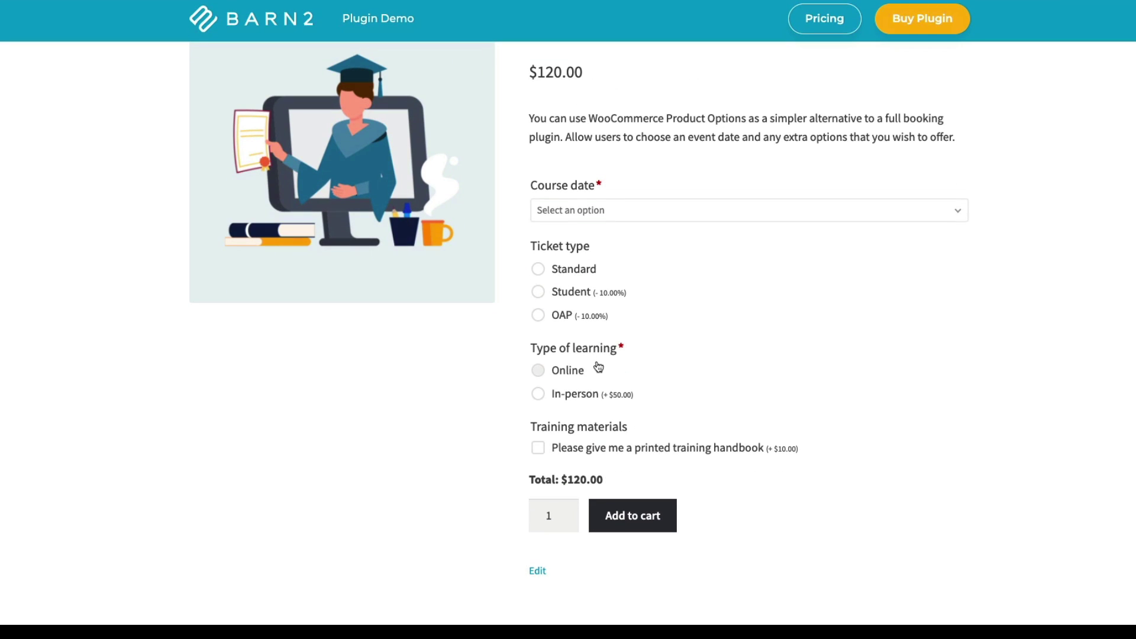
left_click(538, 395)
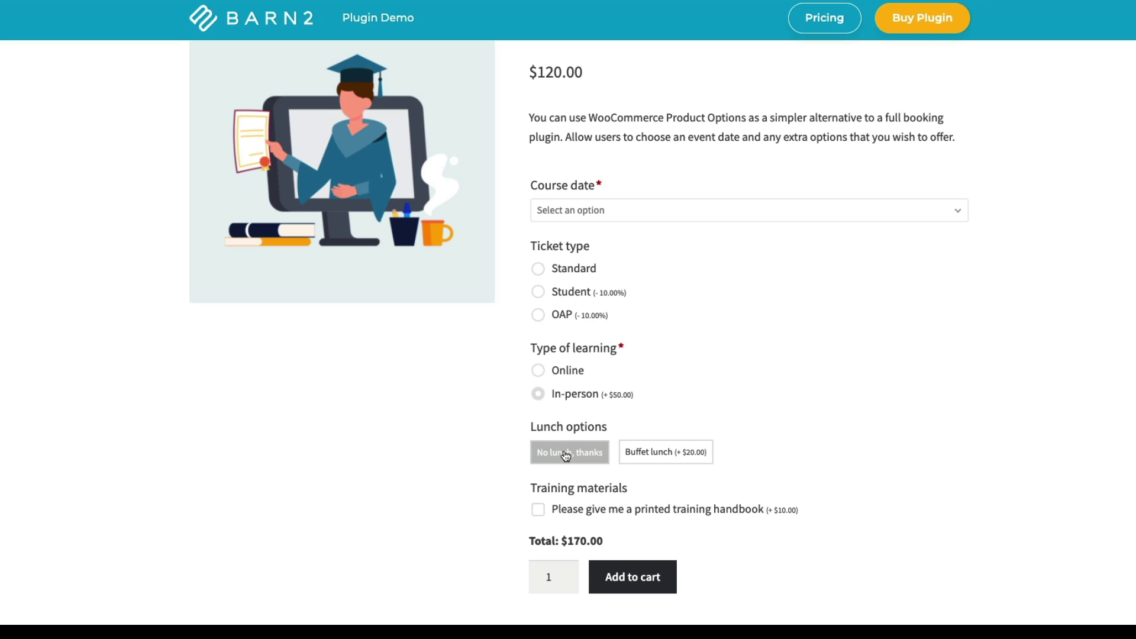
left_click(537, 372)
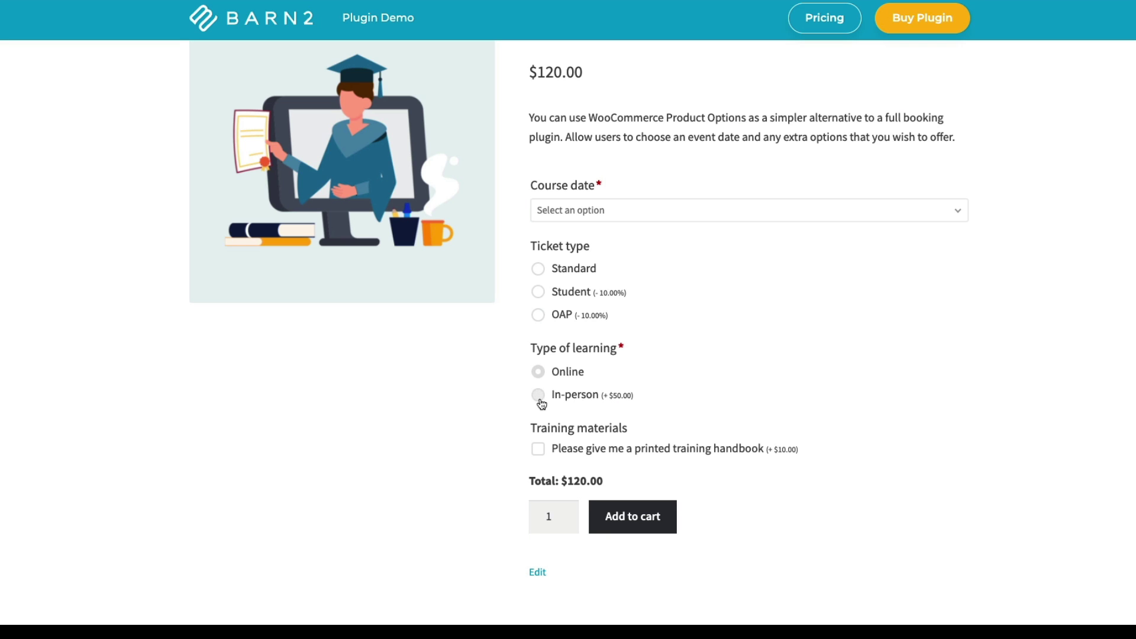
left_click(537, 395)
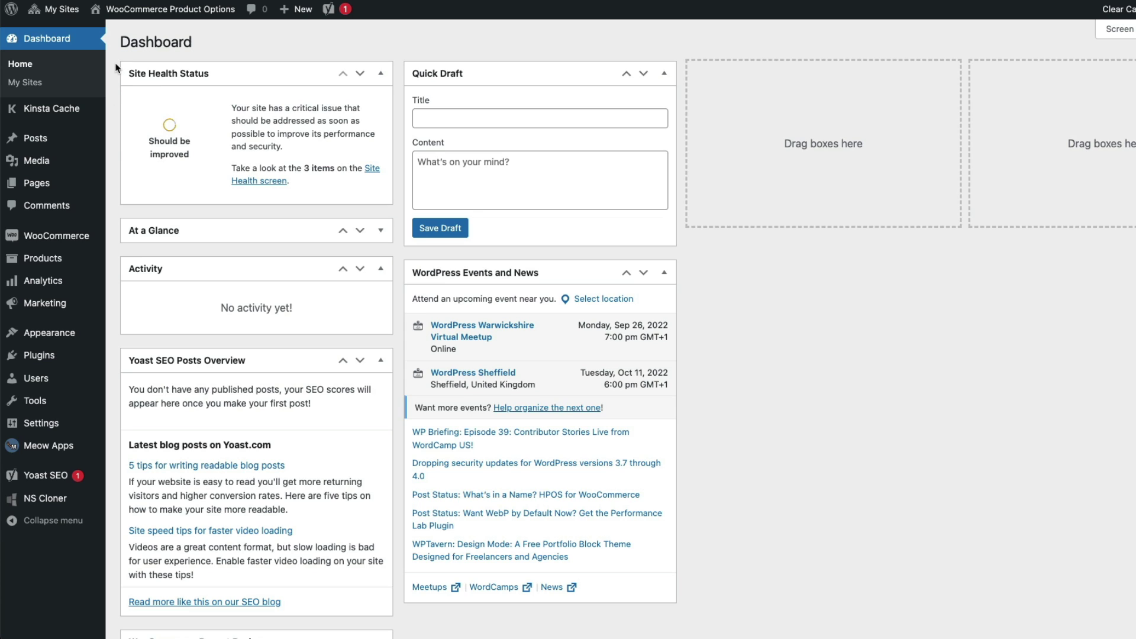
Step: Go to the Product Options page in the site admin and look through the existing option groups
mouse_move(55, 240)
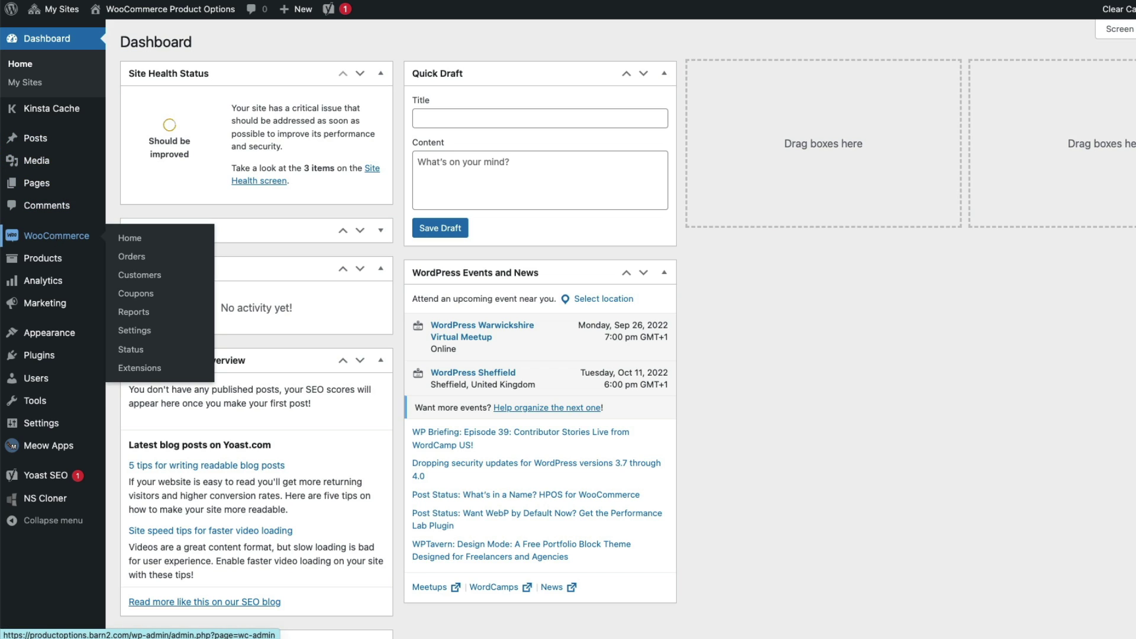
mouse_move(42, 258)
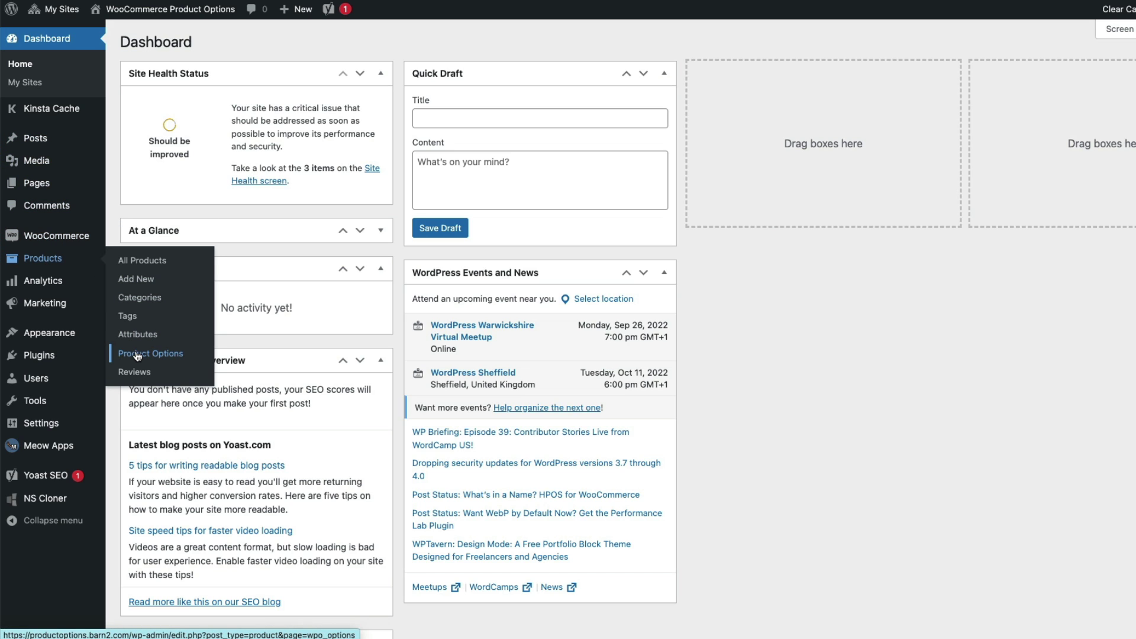
left_click(136, 354)
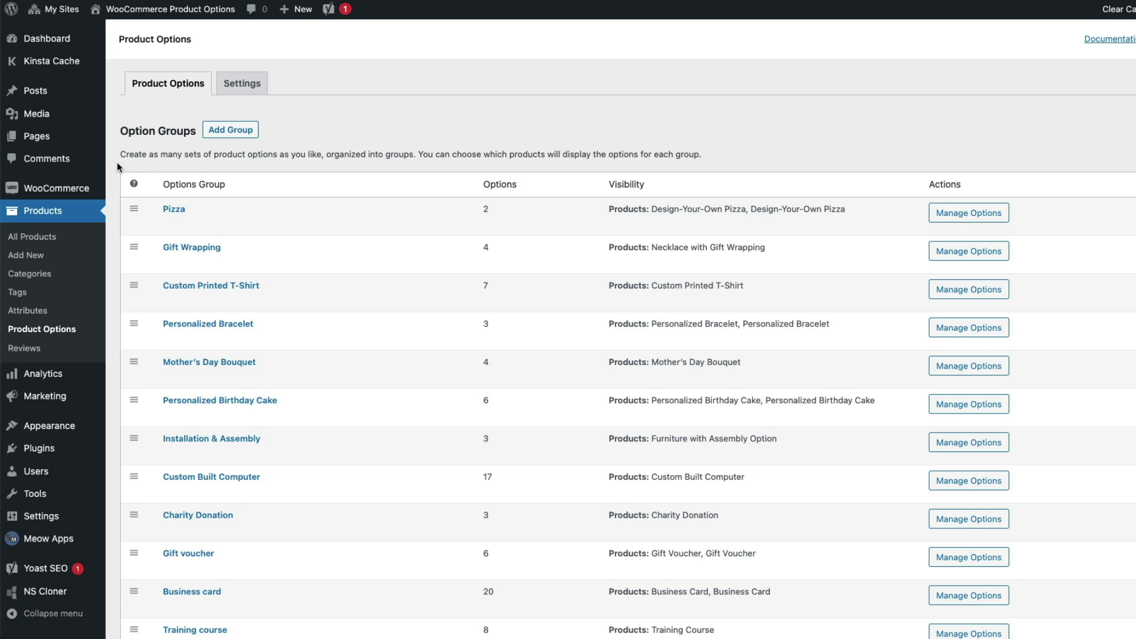
scroll(117, 170, "down", 1)
scroll(114, 164, "down", 5)
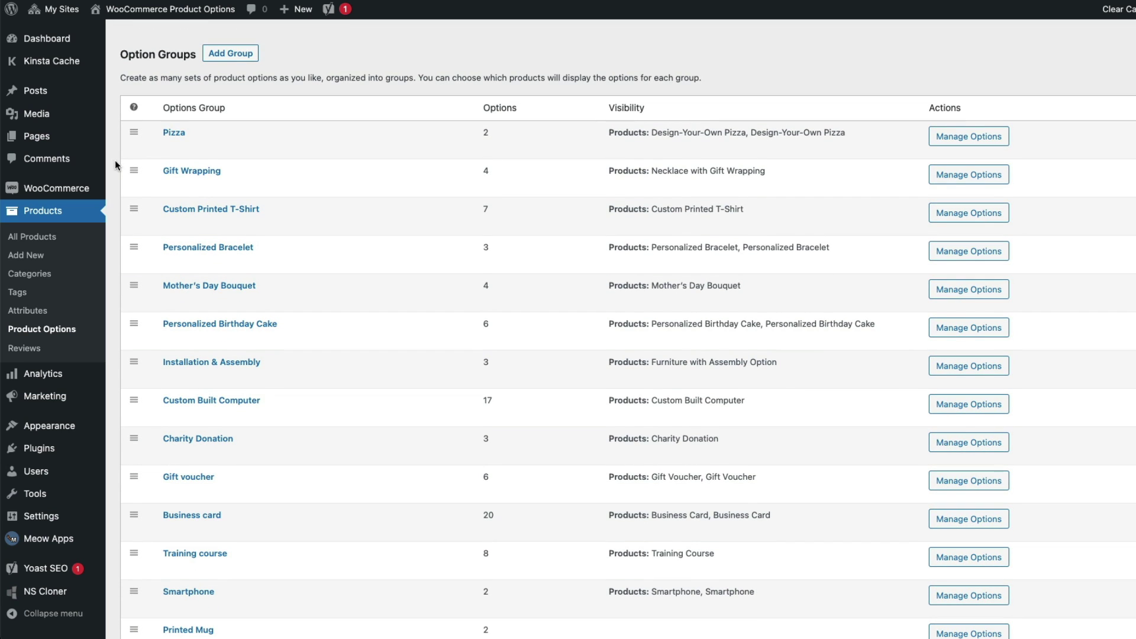
mouse_move(158, 149)
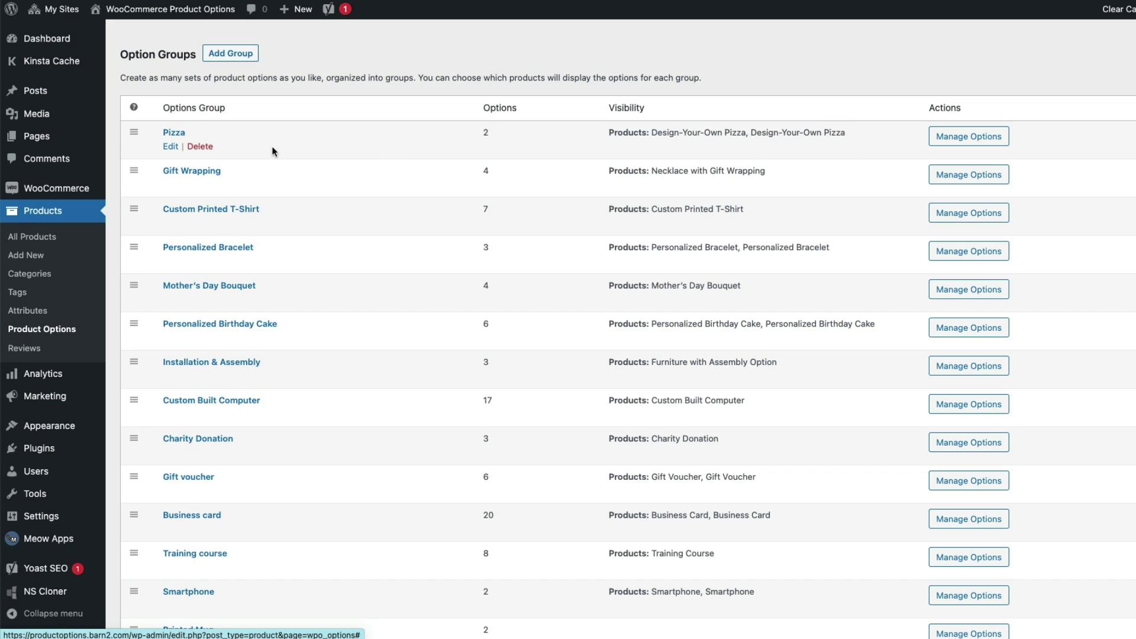
Step: Open the Pizza option group's settings and expand its Crust style option for editing
left_click(962, 139)
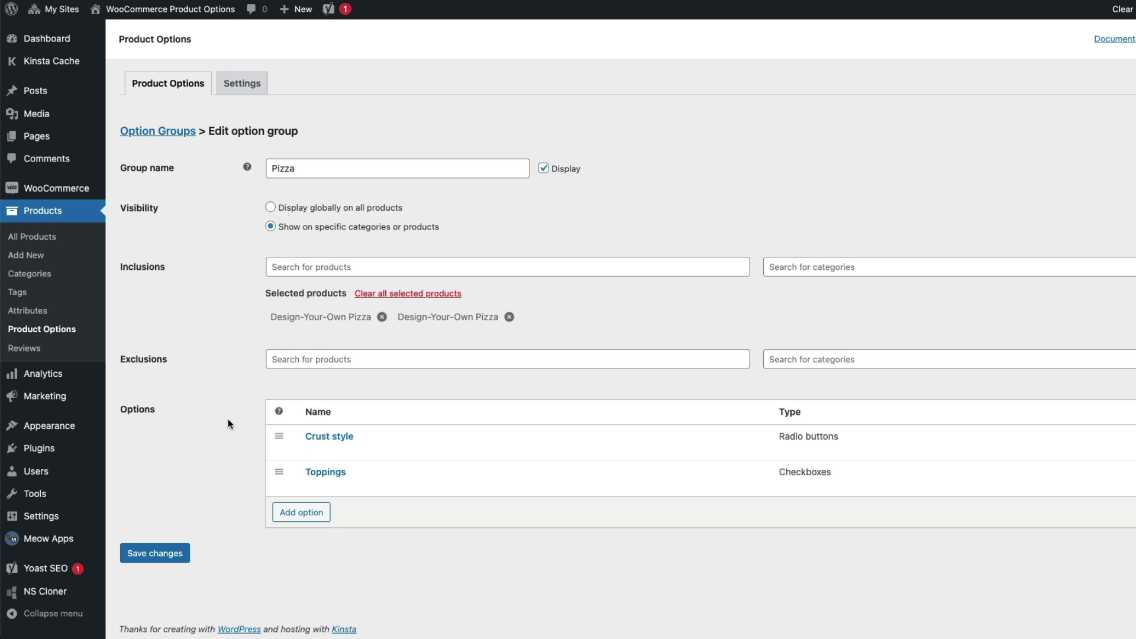
mouse_move(324, 444)
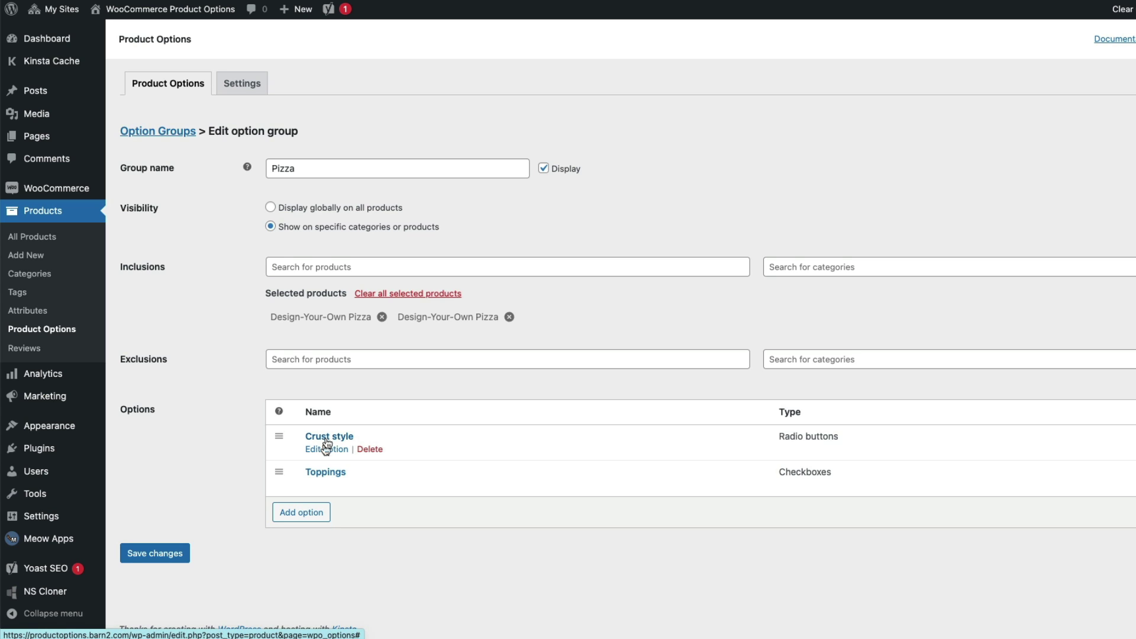
mouse_move(318, 476)
left_click(315, 451)
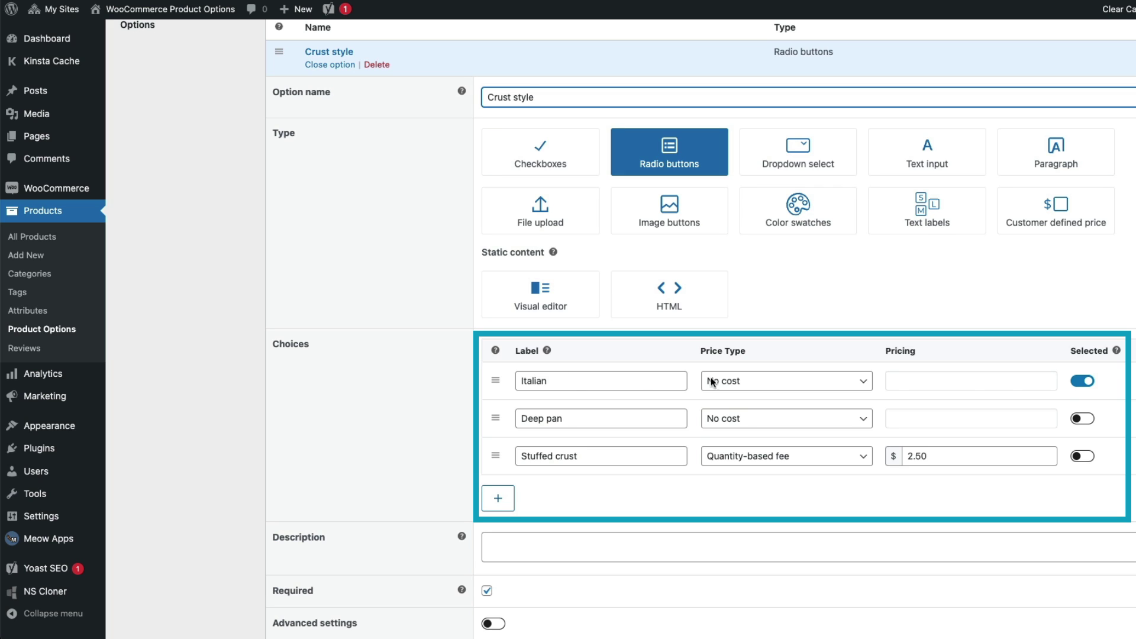
Step: Turn the Italian choice's default selection off and on again, and save the Pizza option group
left_click(1087, 382)
left_click(1087, 381)
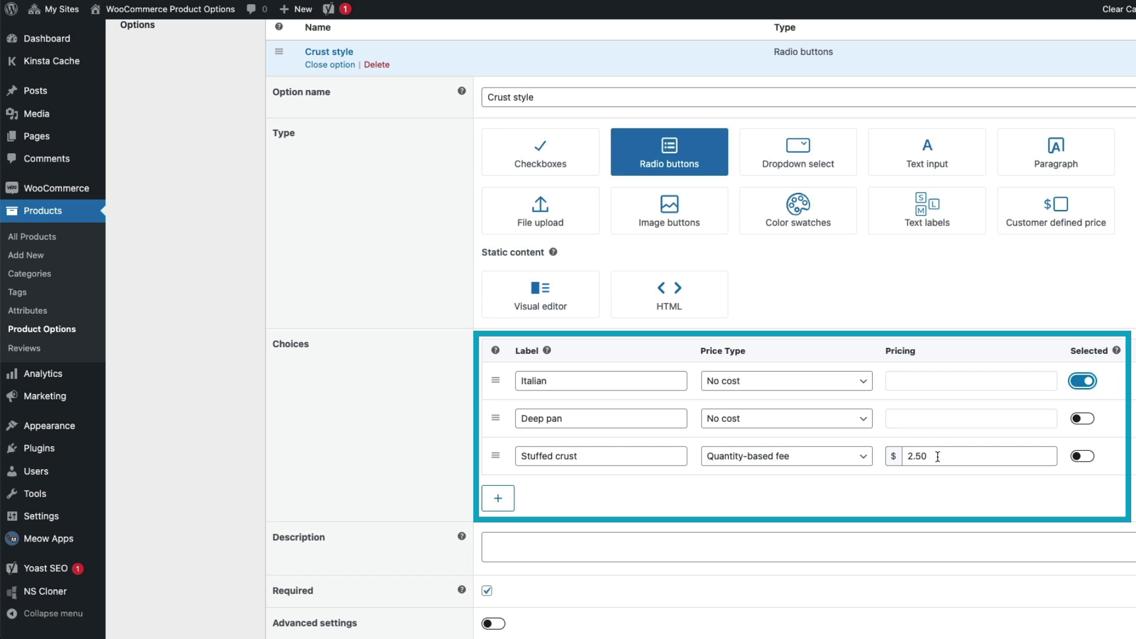
scroll(656, 410, "down", 3)
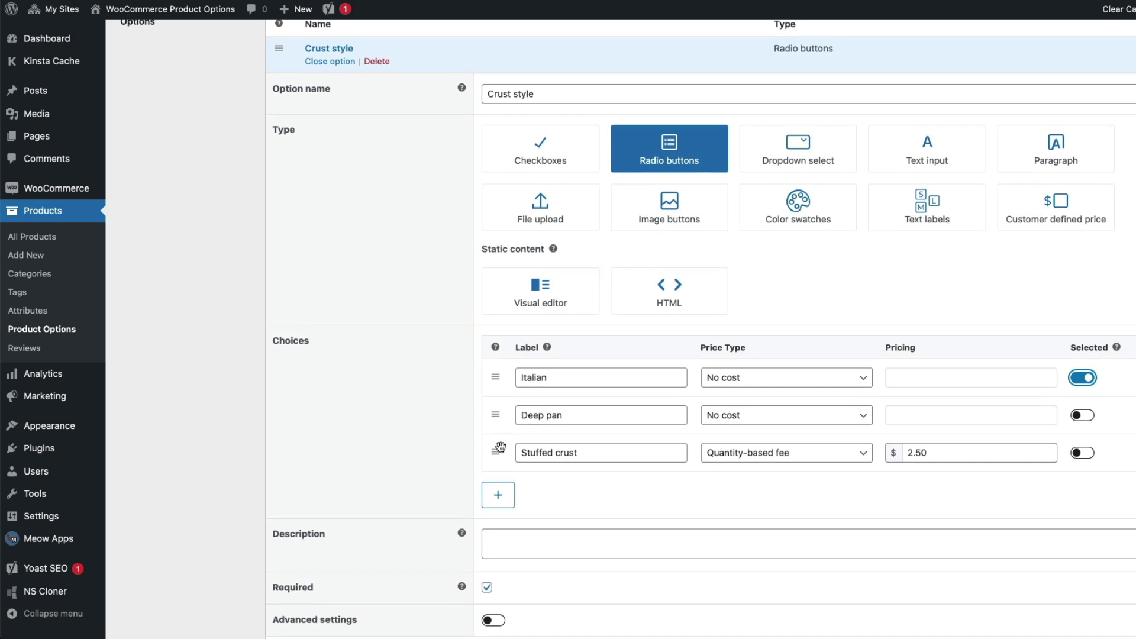
scroll(462, 420, "down", 2)
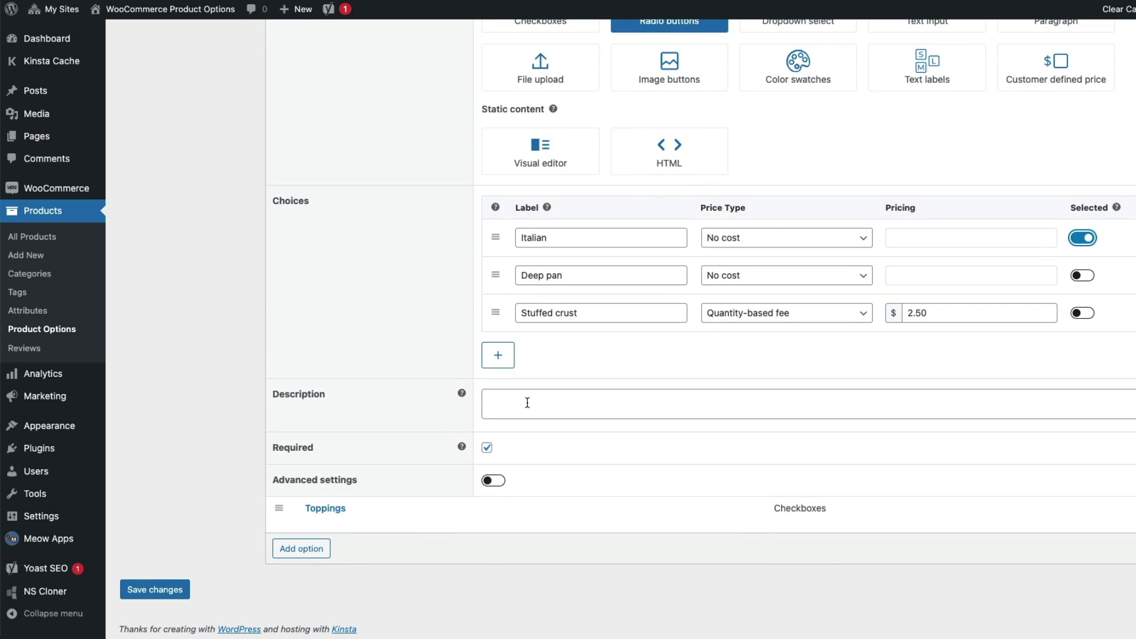
left_click(526, 401)
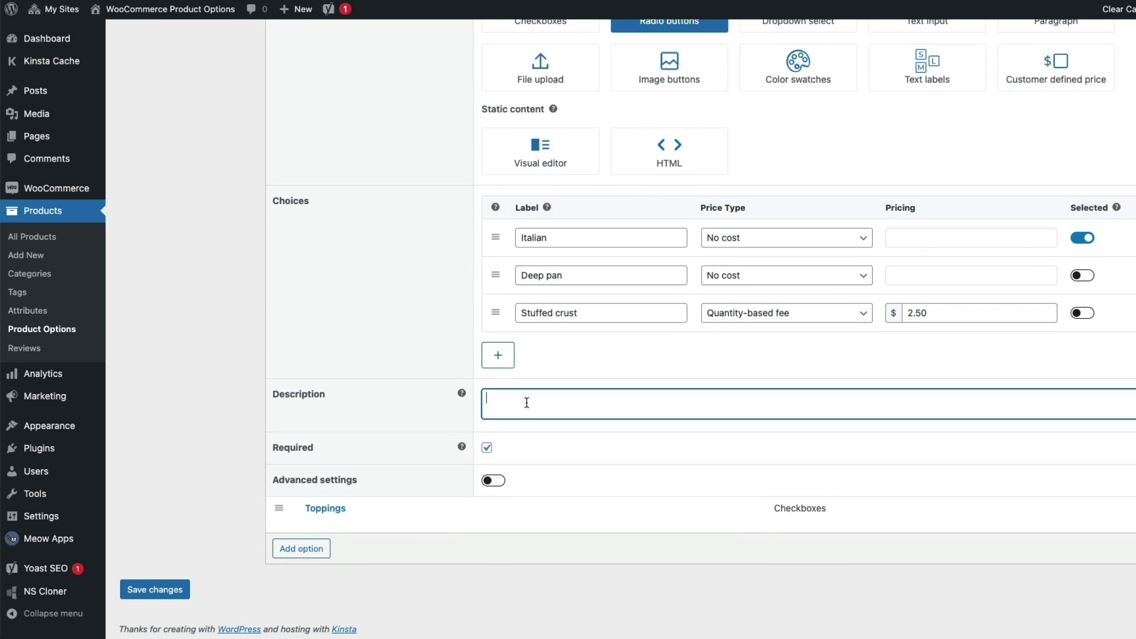
left_click(158, 590)
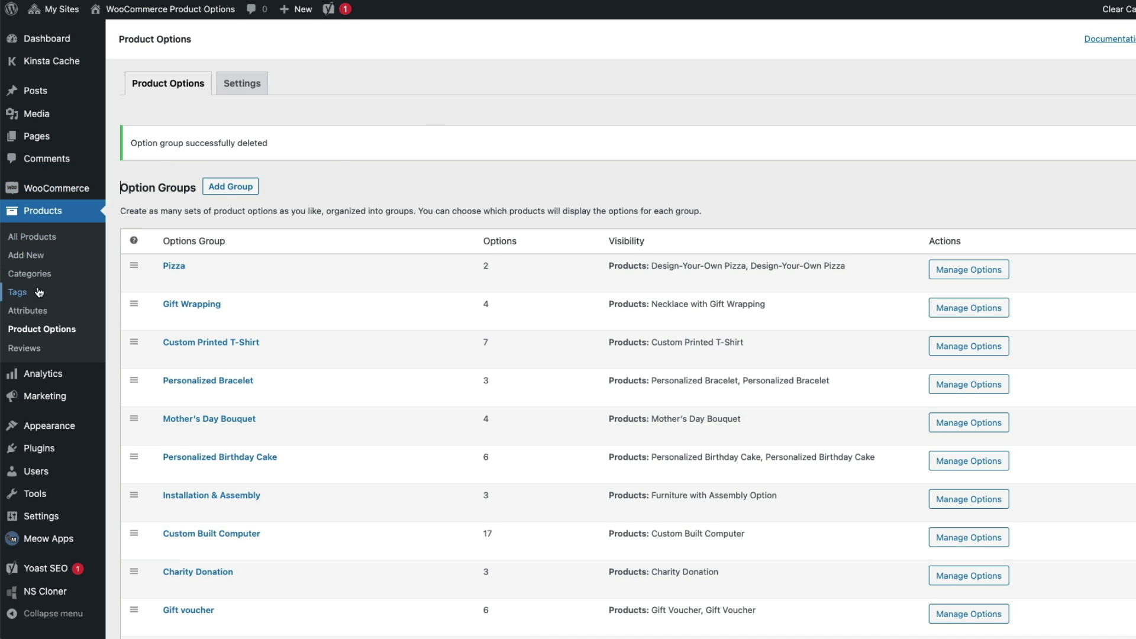
Step: Start a new option group and name it Dietary
left_click(249, 193)
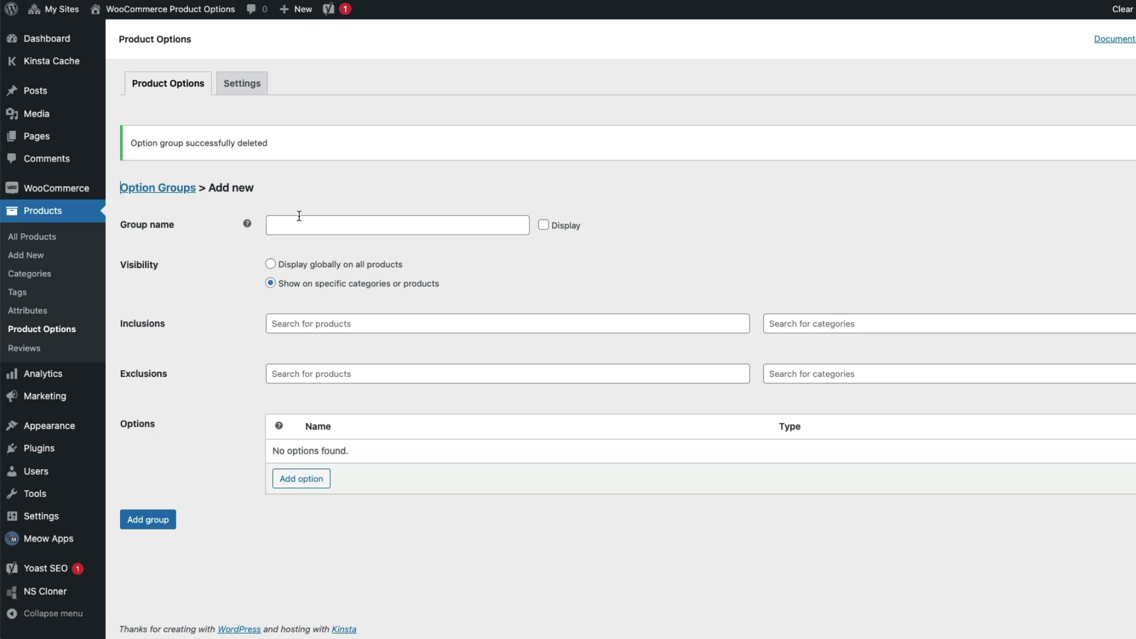
left_click(297, 221)
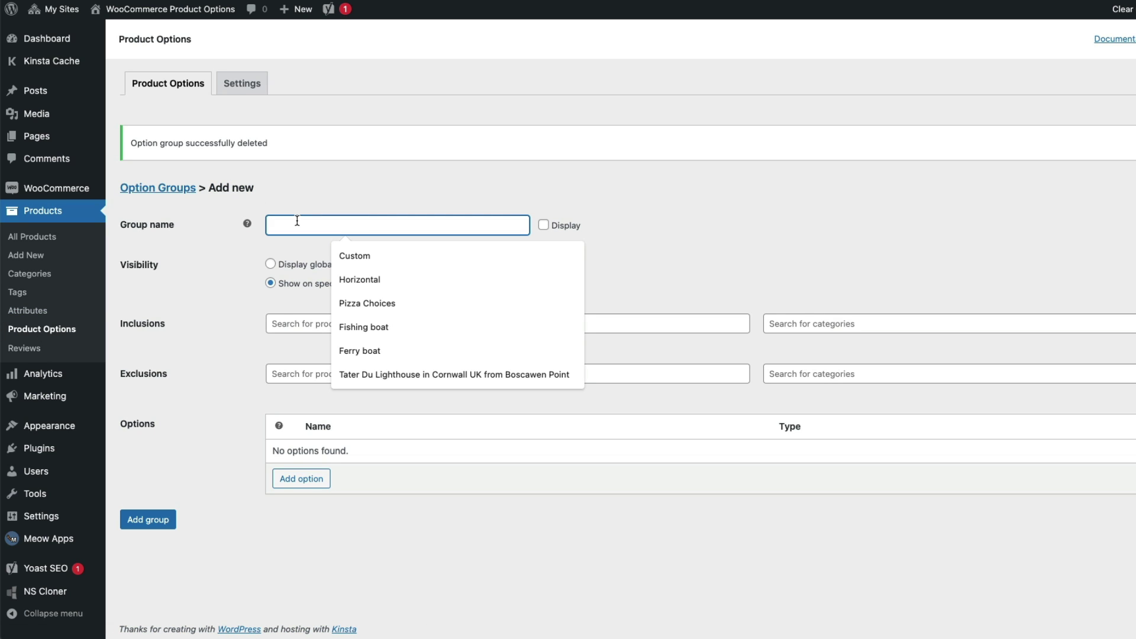
type("Dietary")
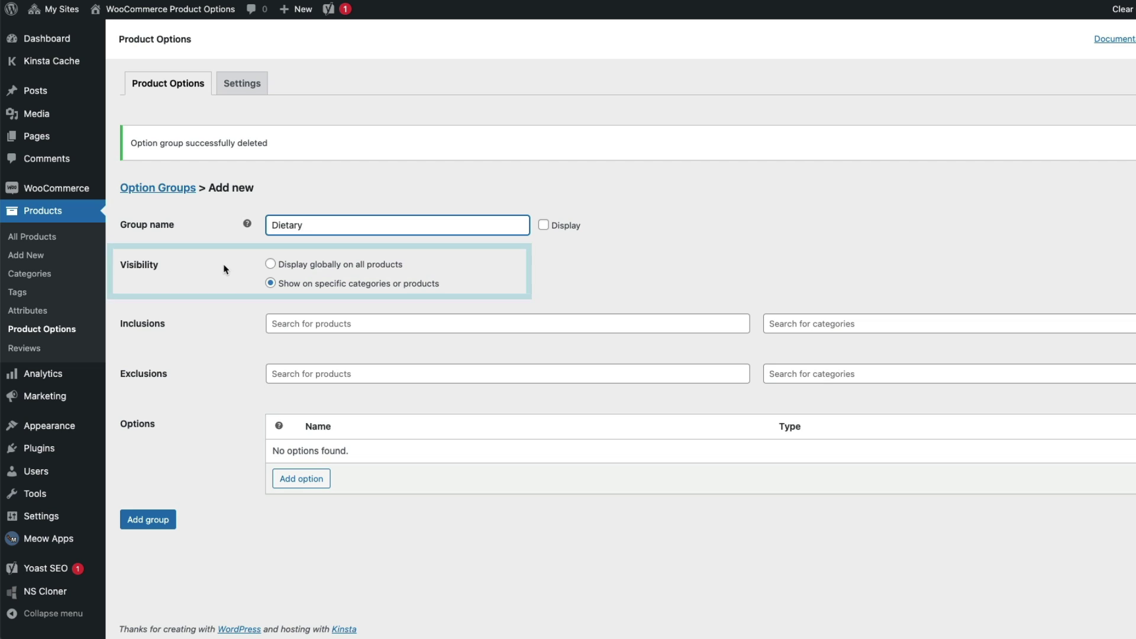
Step: Show the group only on specific categories or products, and include all three Design-Your-Own Pizza products
left_click(270, 264)
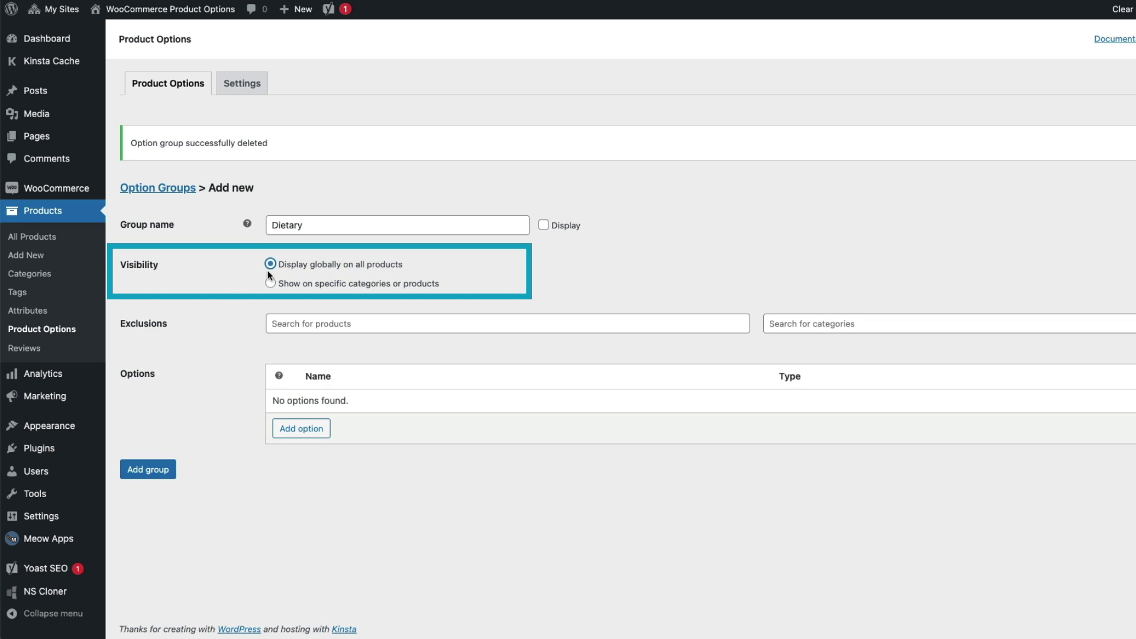
left_click(270, 283)
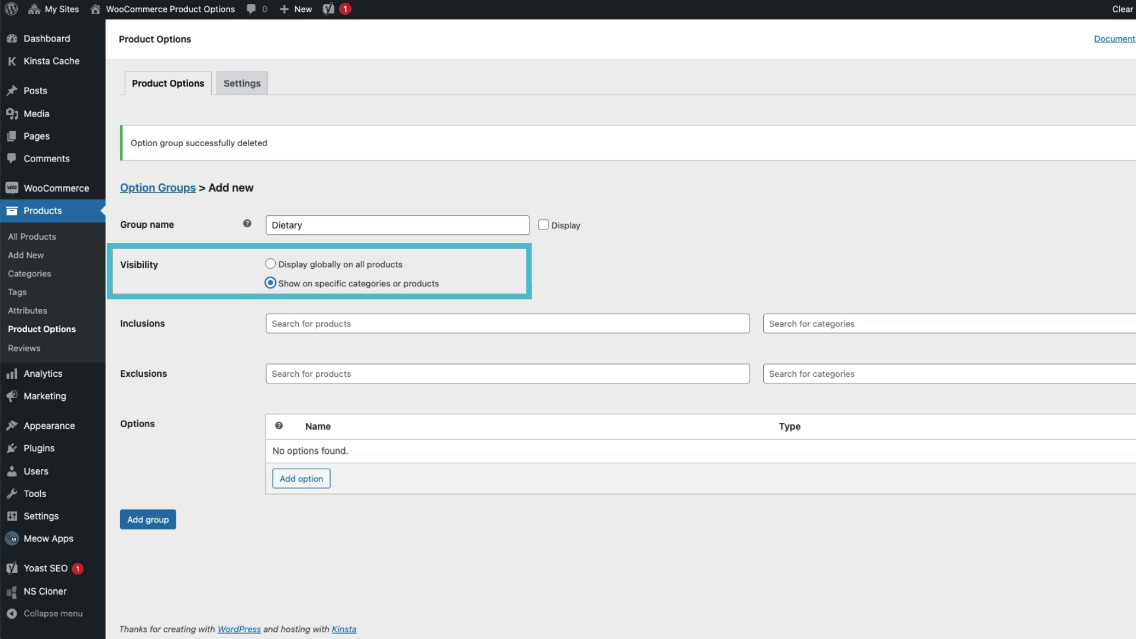
left_click(288, 324)
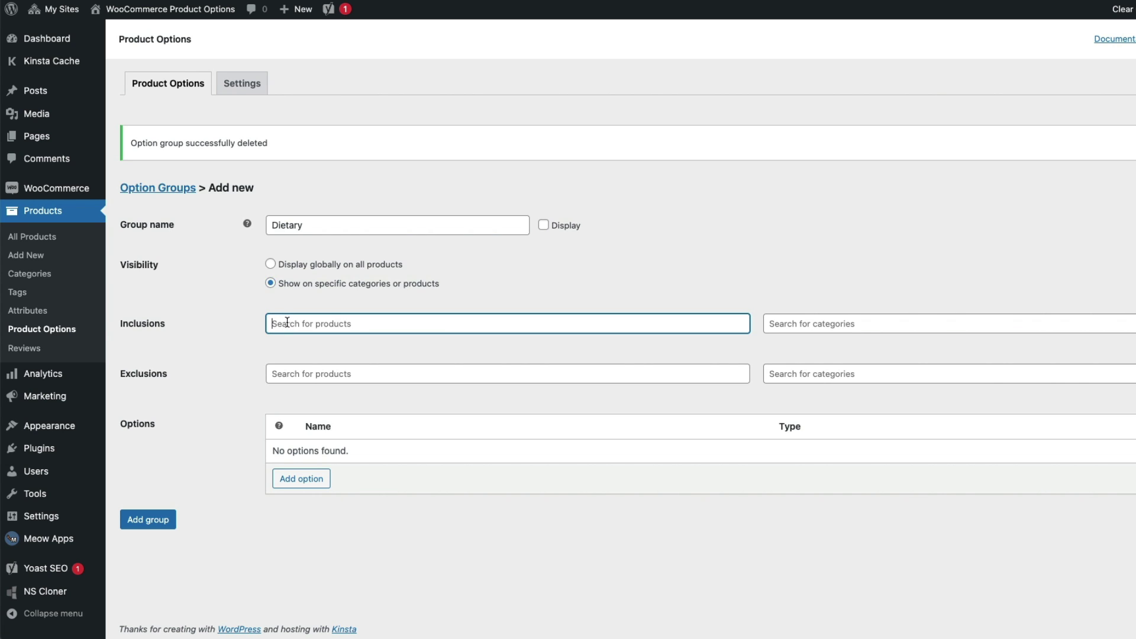
type("pizza")
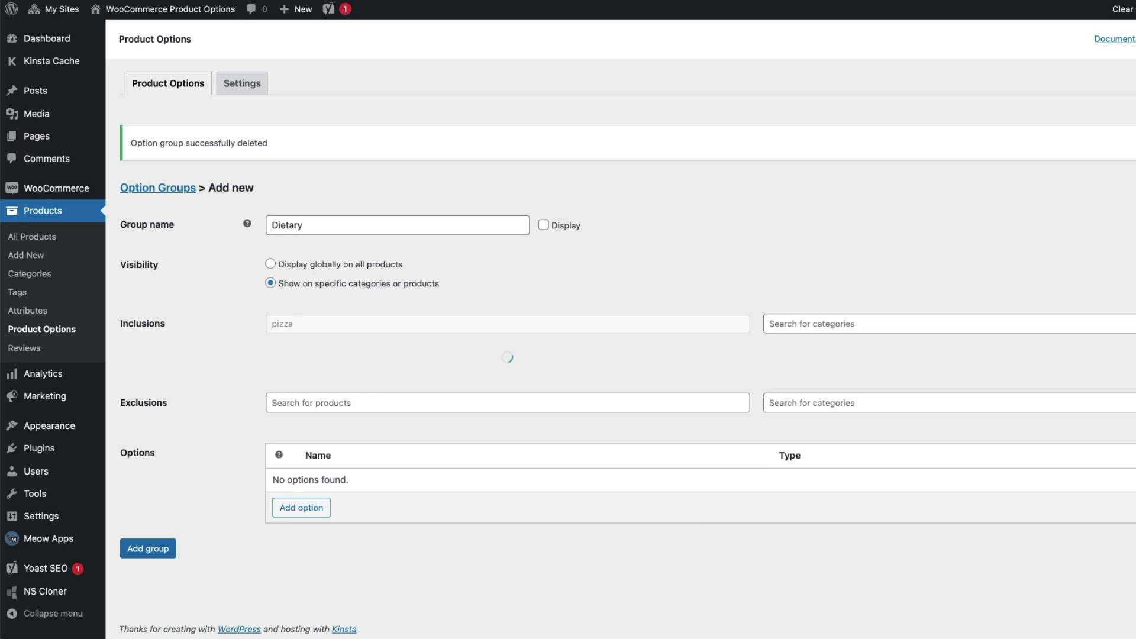
left_click(282, 359)
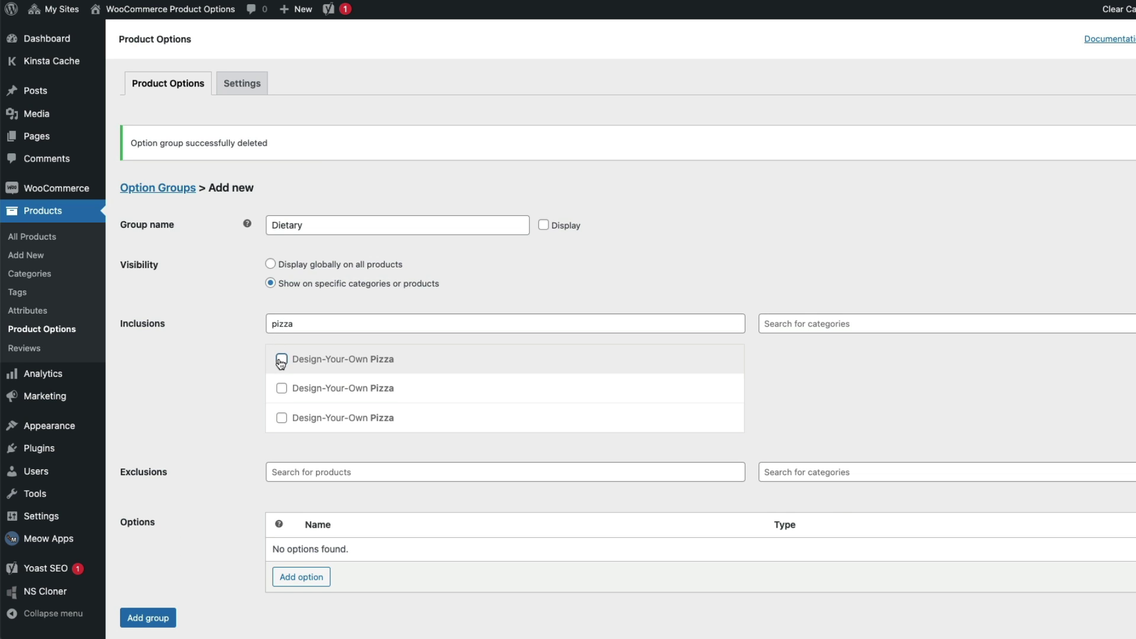
left_click(282, 388)
left_click(282, 418)
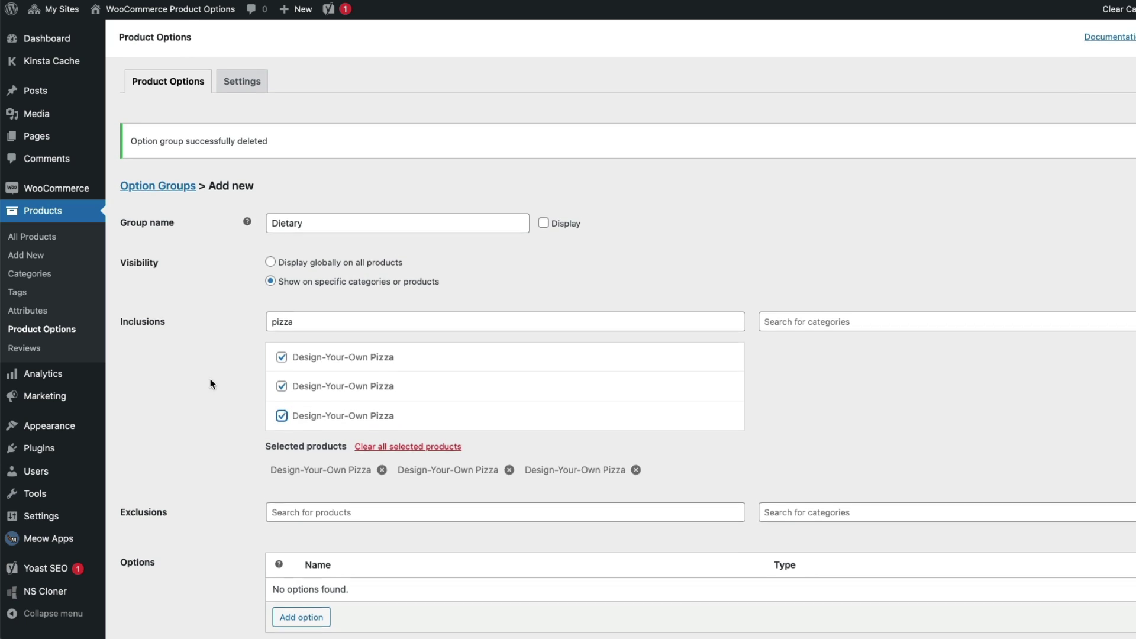
Step: Add an option named Dietrary Options to the group and set its type to Checkboxes
scroll(214, 378, "down", 1)
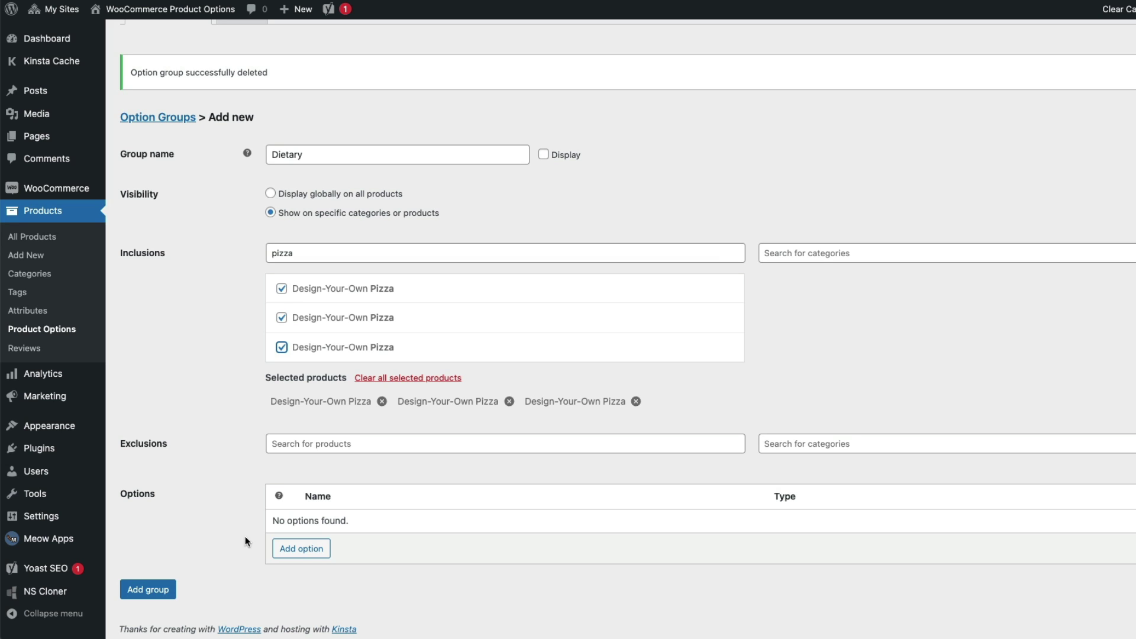
left_click(301, 550)
scroll(374, 442, "down", 3)
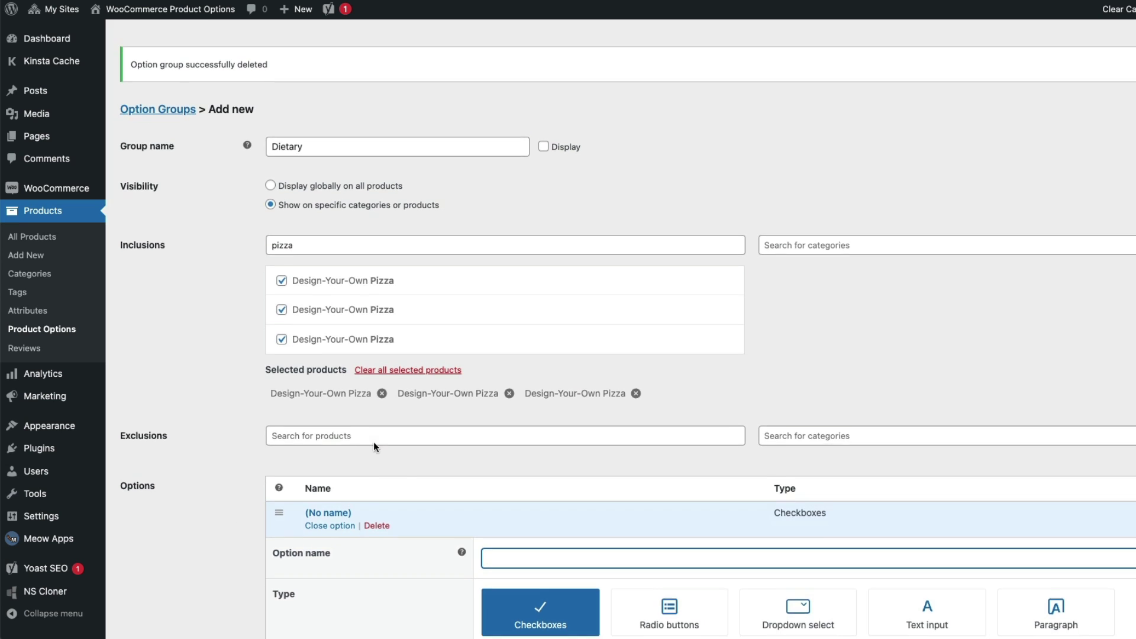
left_click(511, 472)
type("Di")
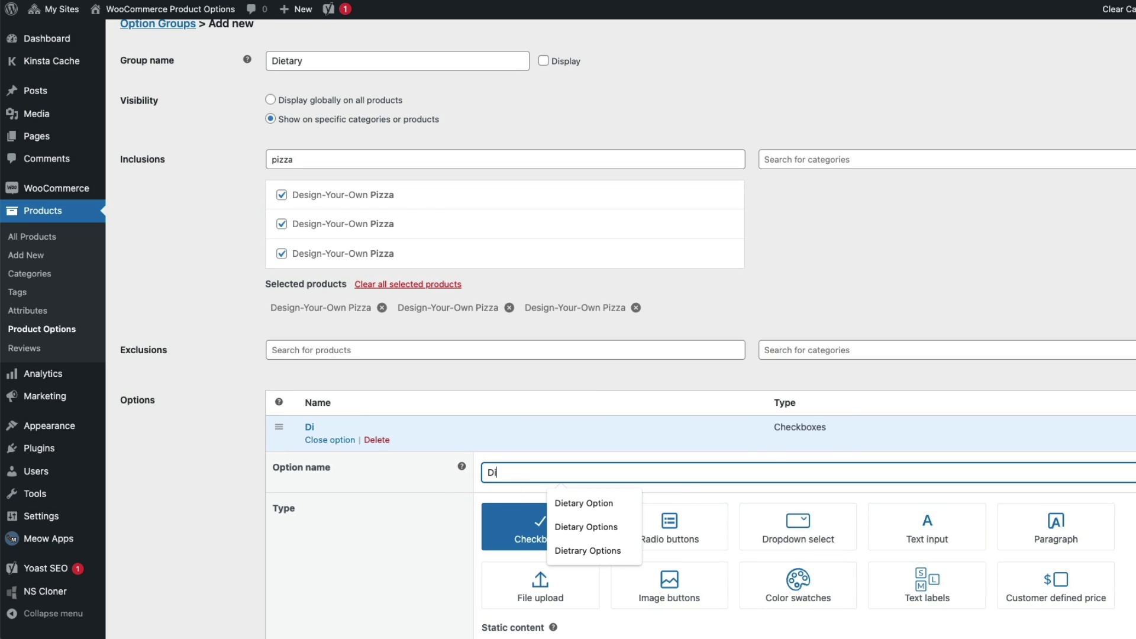
type("etrary Options")
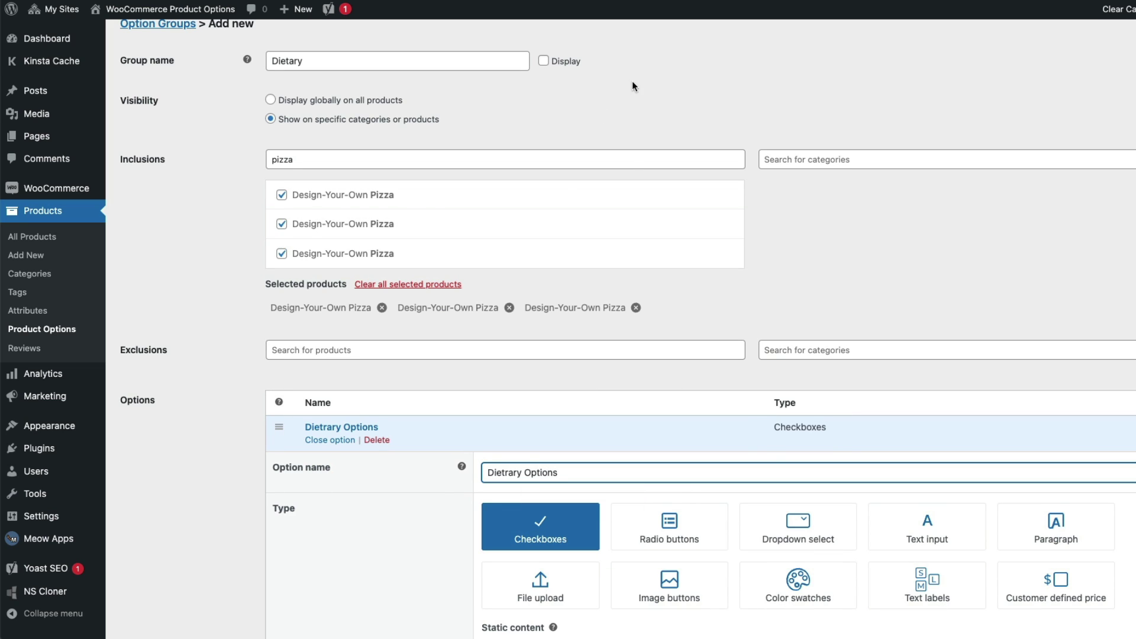
scroll(565, 283, "down", 1)
scroll(565, 282, "down", 5)
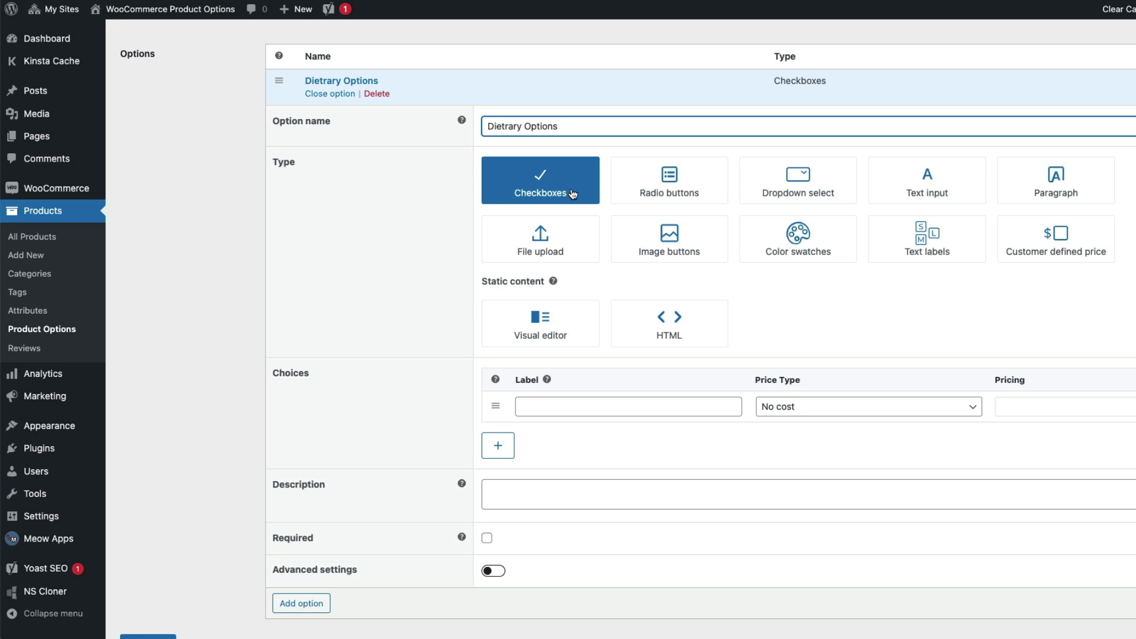
left_click(515, 179)
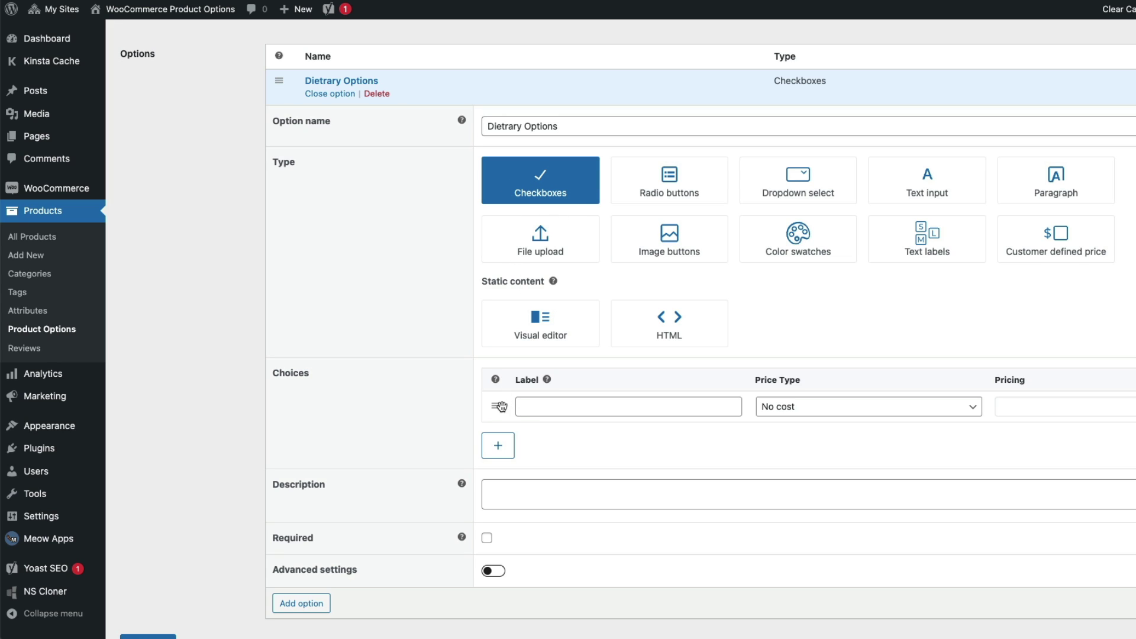
Step: Add the choices Vegan and Vegetarian to Dietrary Options and create the option group
left_click(534, 405)
type("Vegan")
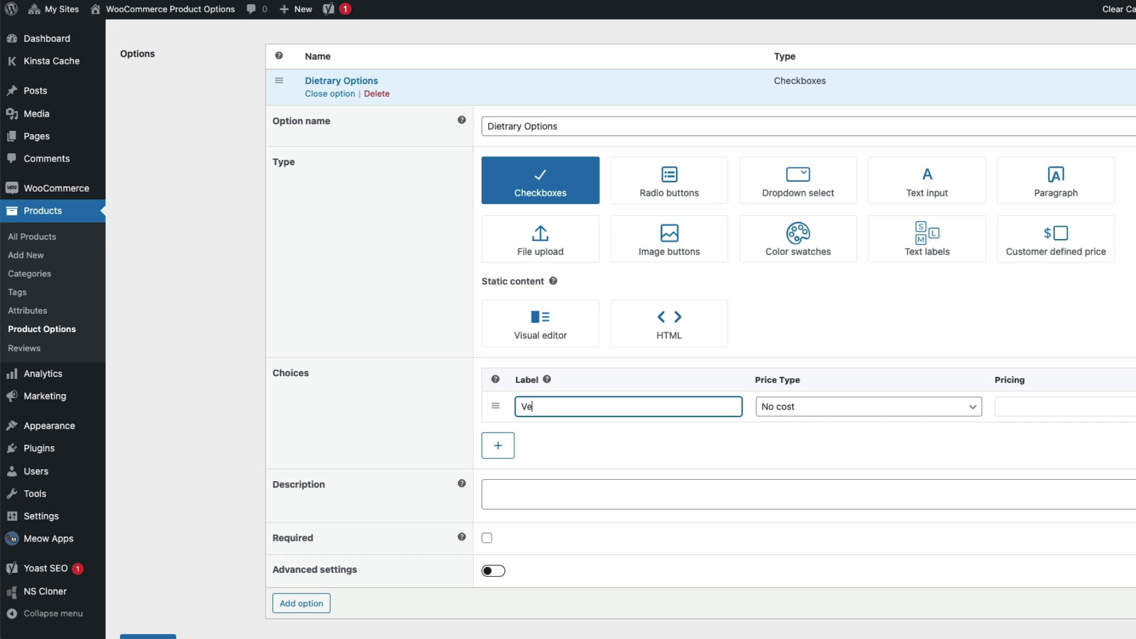
left_click(498, 445)
left_click(550, 447)
type("Veg")
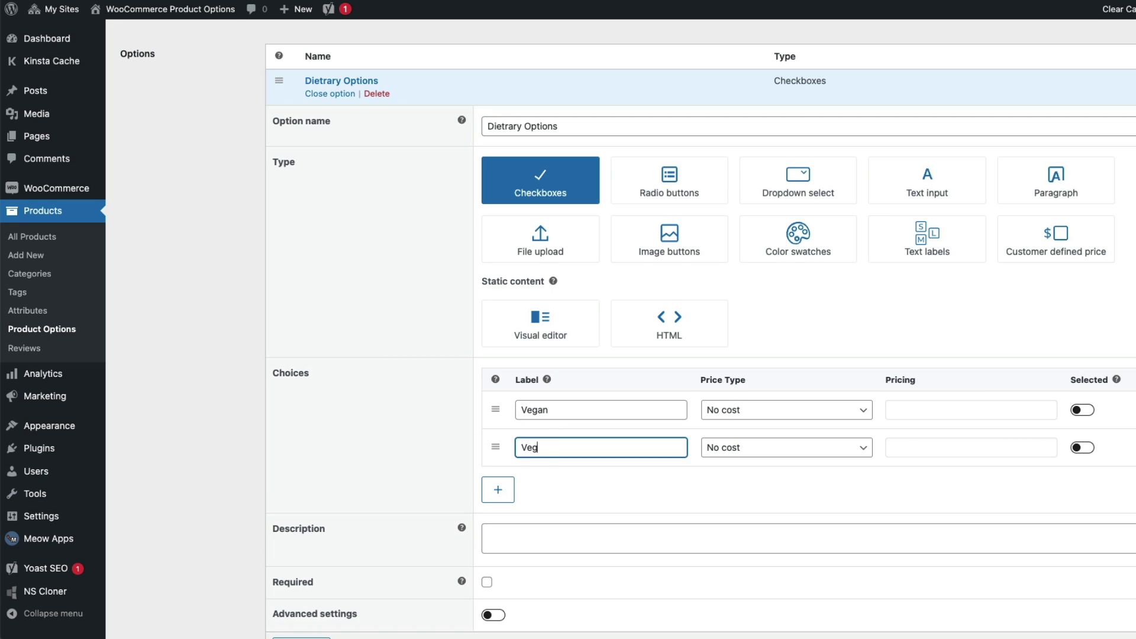
type("etarian")
scroll(593, 411, "down", 1)
scroll(594, 412, "down", 3)
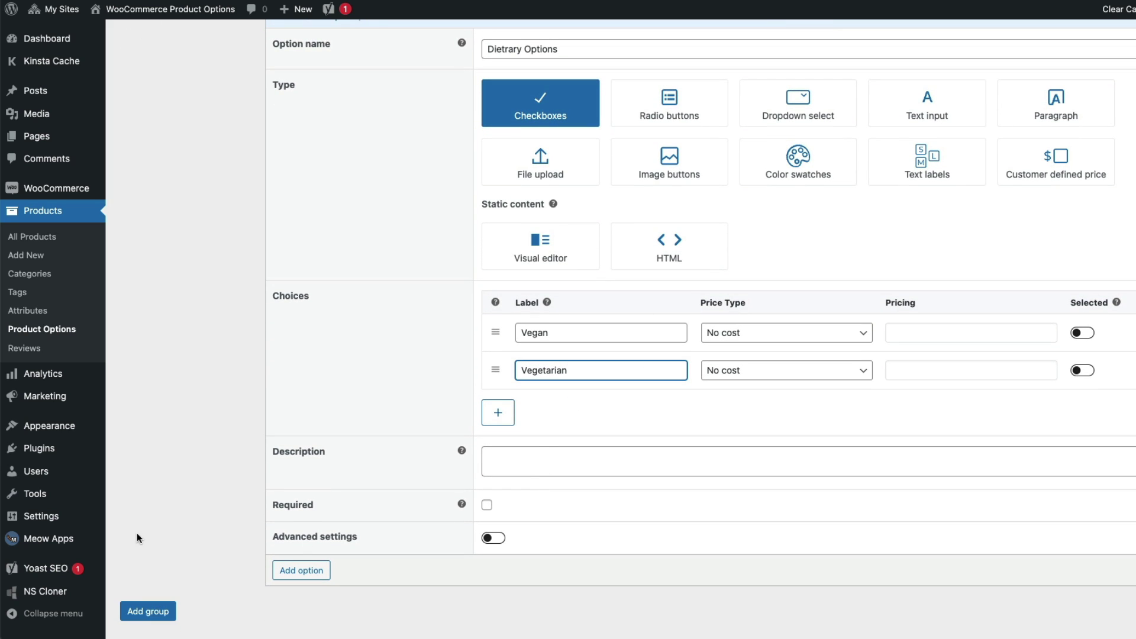
left_click(155, 612)
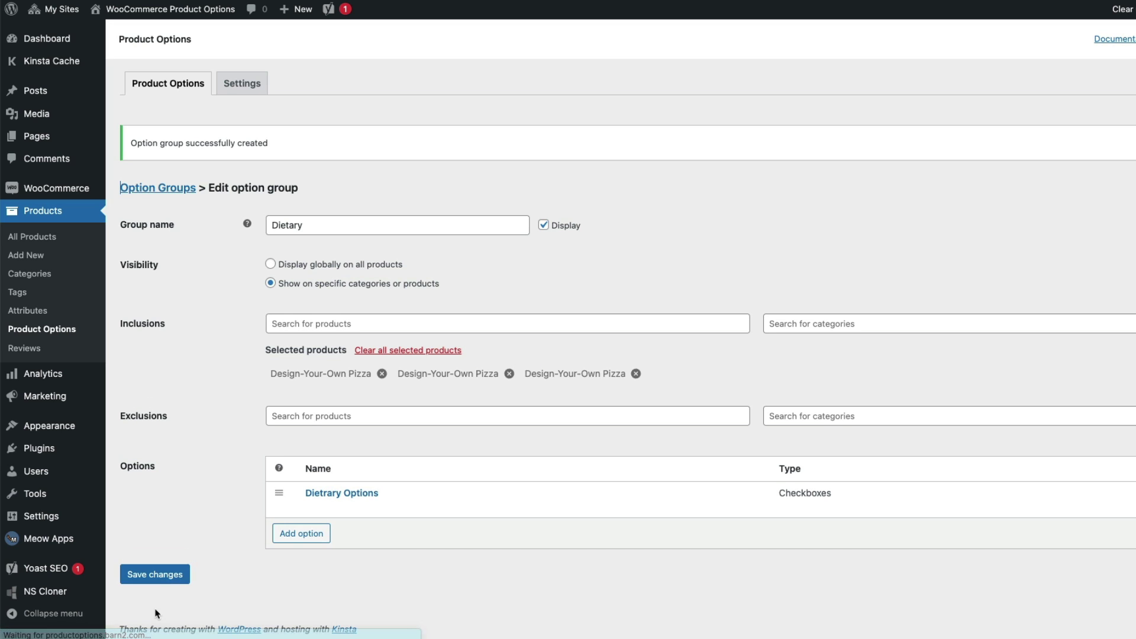
Step: Add a second option named Vegan Pizzas to the Dietary group
left_click(302, 533)
left_click(510, 573)
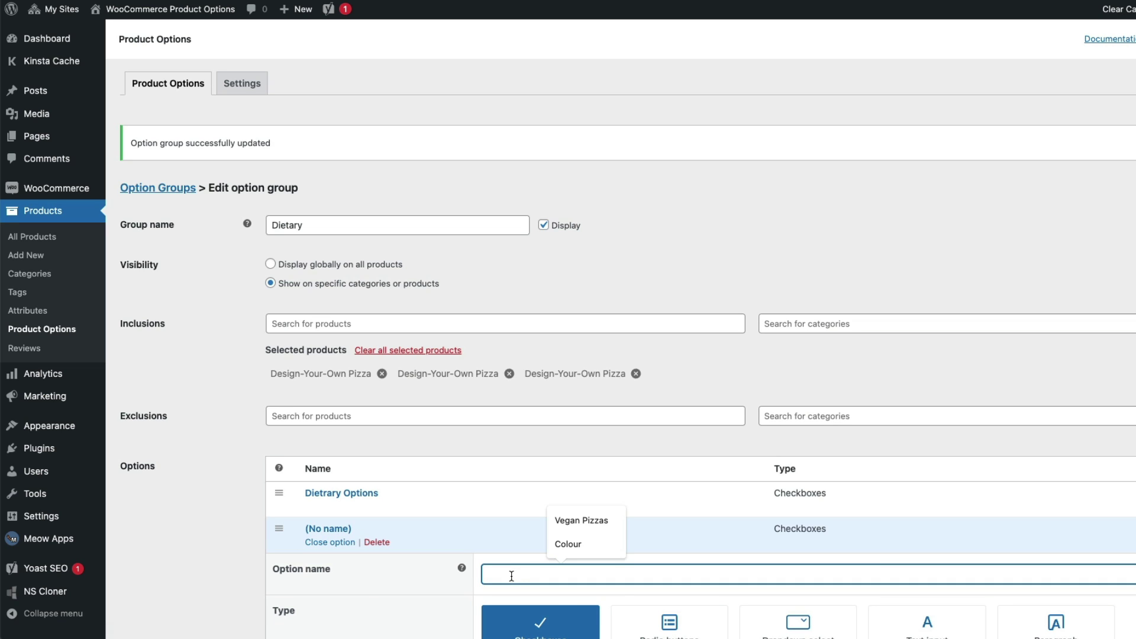
type("Vegan Pizzas")
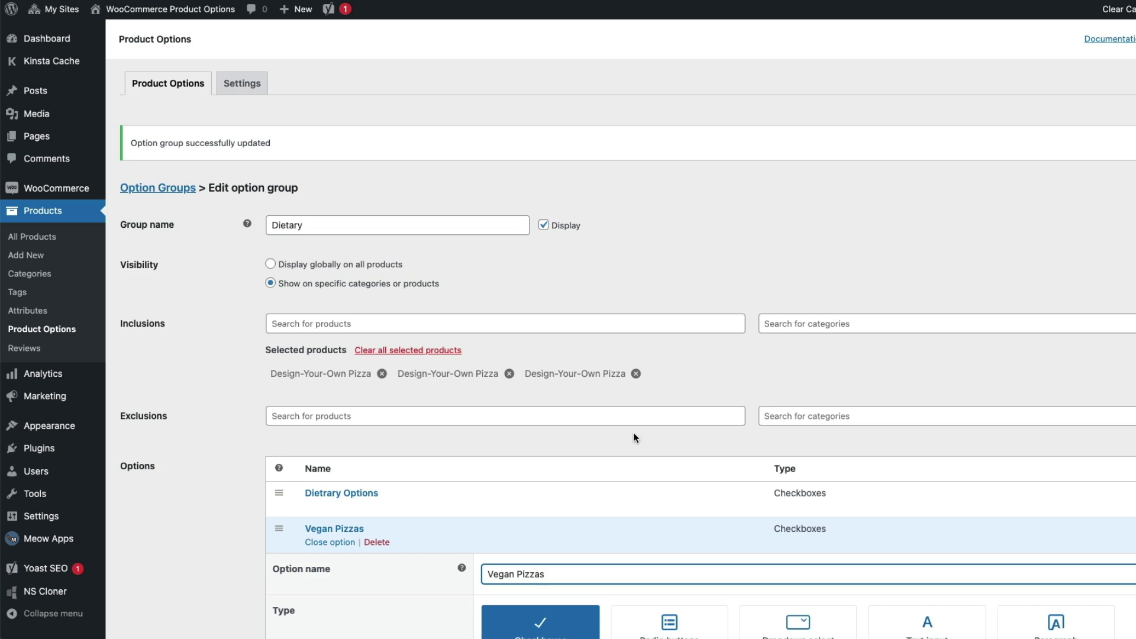
Step: Label the first Vegan Pizzas choice Vegan Special and give it a percentage increase of 10
scroll(634, 438, "down", 6)
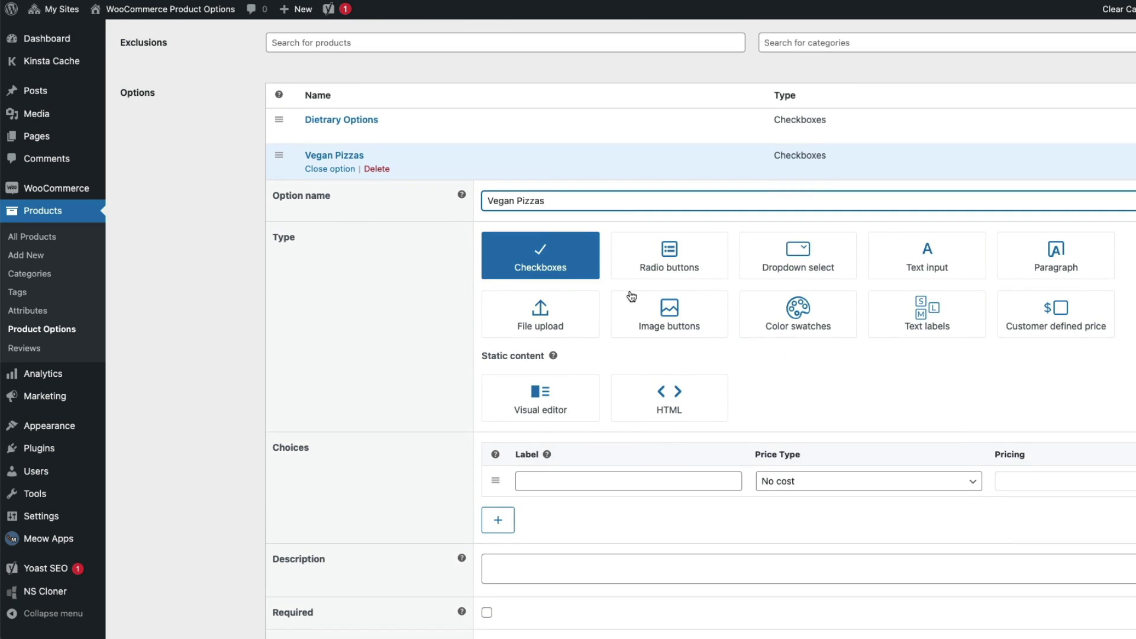
scroll(629, 296, "down", 2)
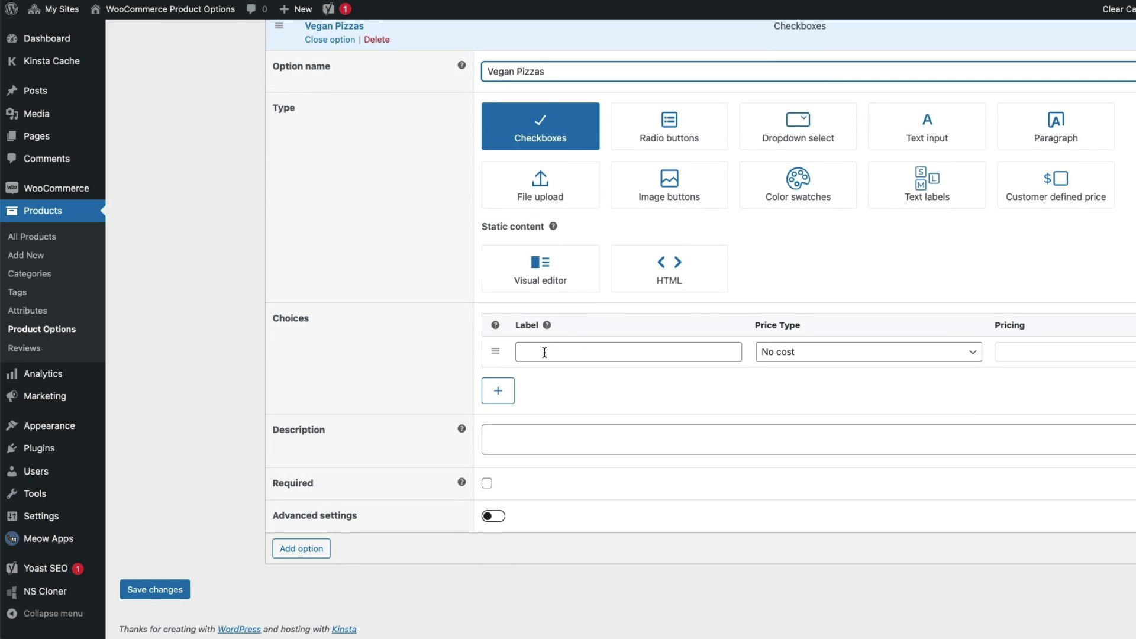
left_click(543, 352)
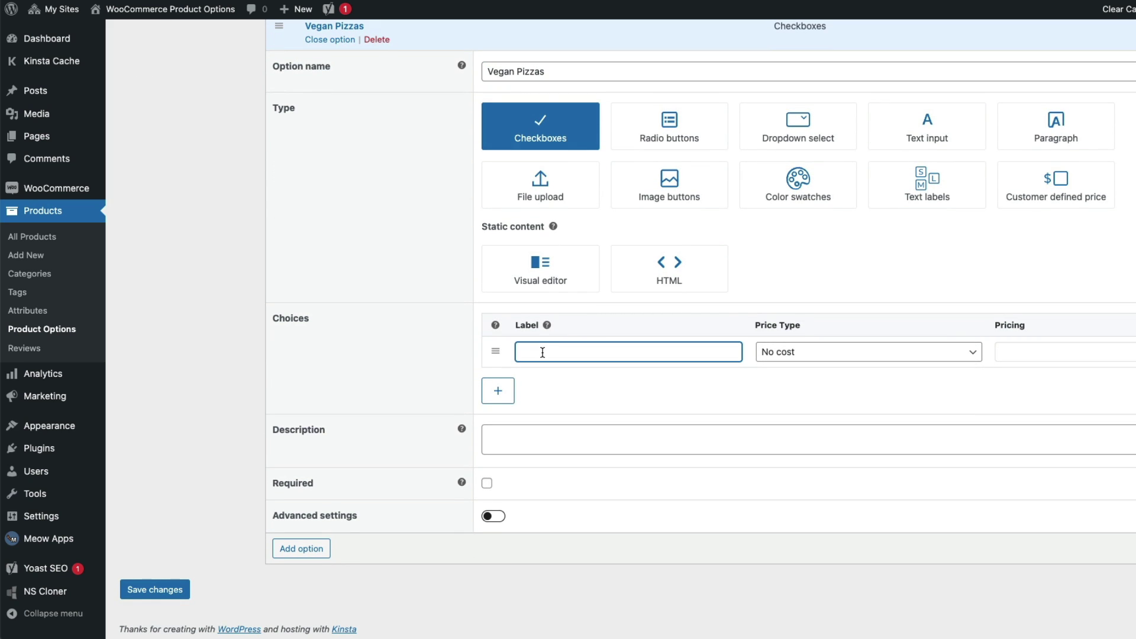
type("Vegan Special")
left_click(801, 358)
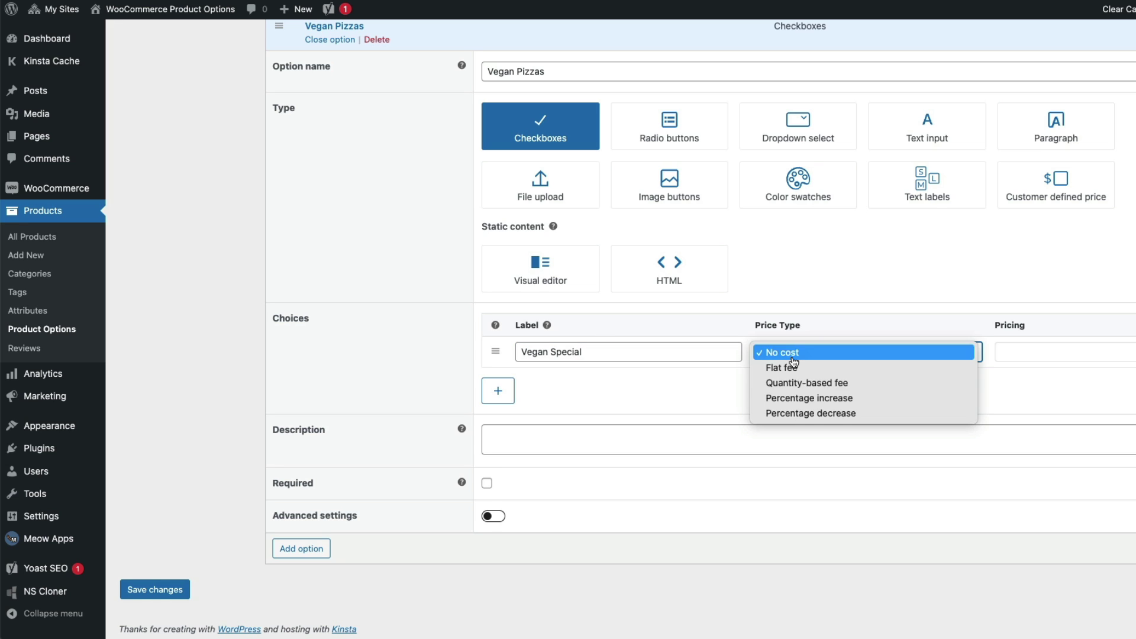
left_click(791, 398)
left_click(1022, 350)
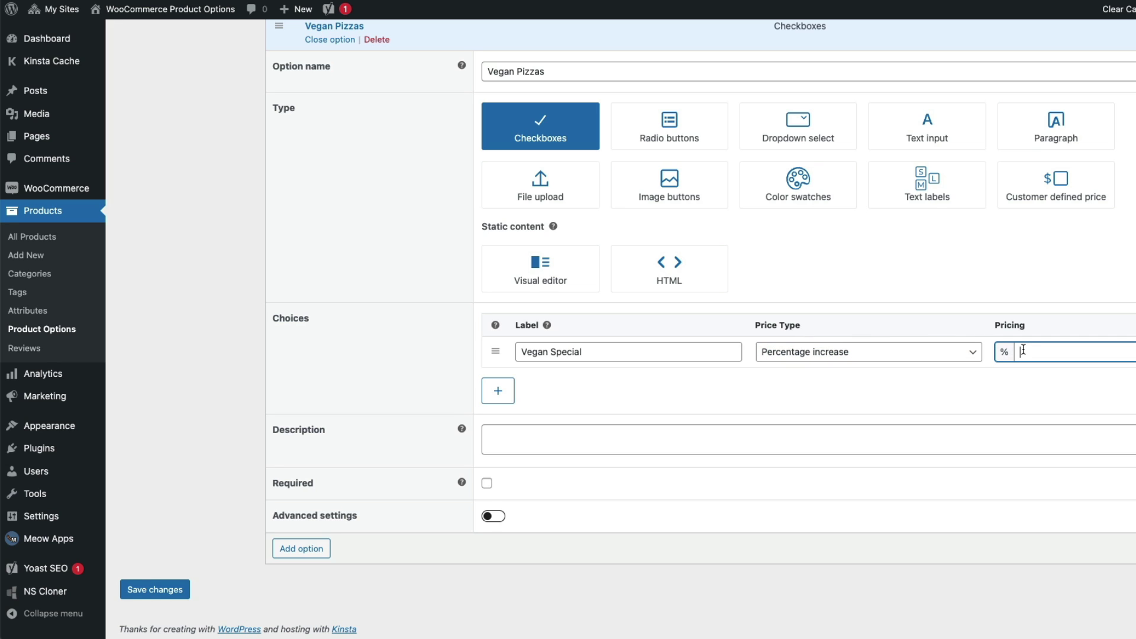
type("10")
Step: Add a second Vegan Pizzas choice labelled Vegan Regular with no cost, and save the option group
left_click(497, 391)
left_click(544, 389)
type("Ve")
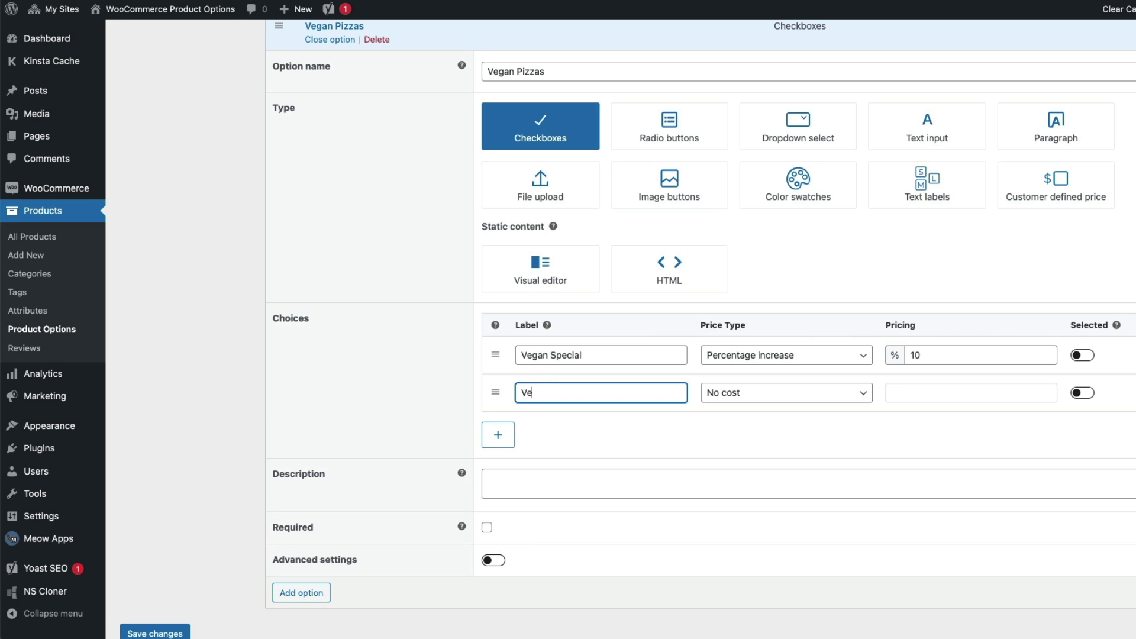
type("gan Regular")
key("Tab")
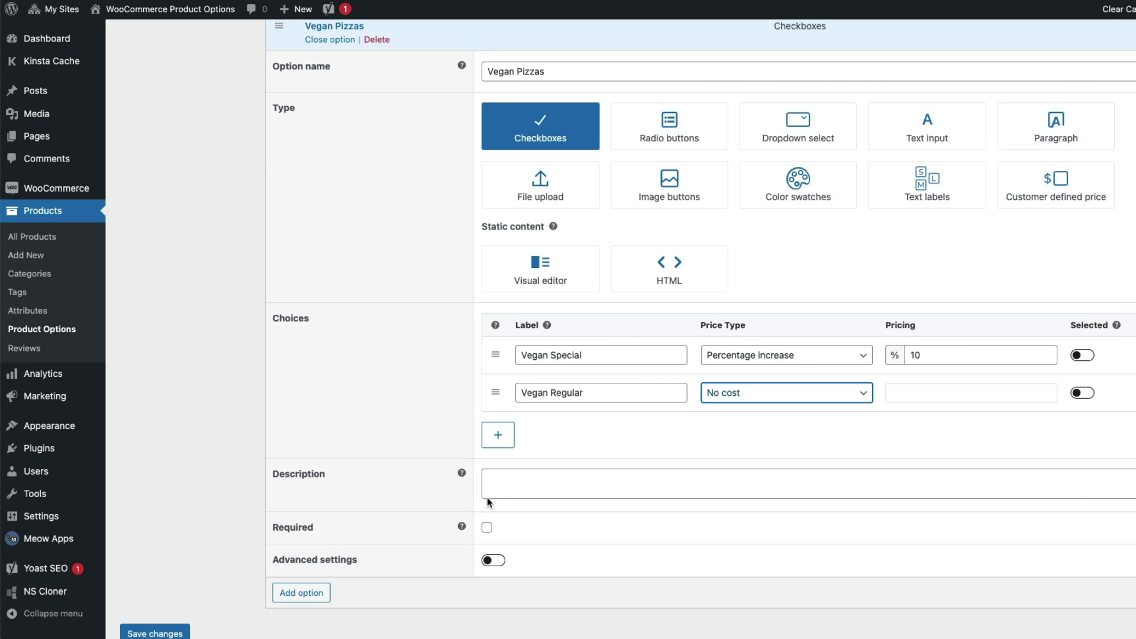
scroll(440, 406, "down", 2)
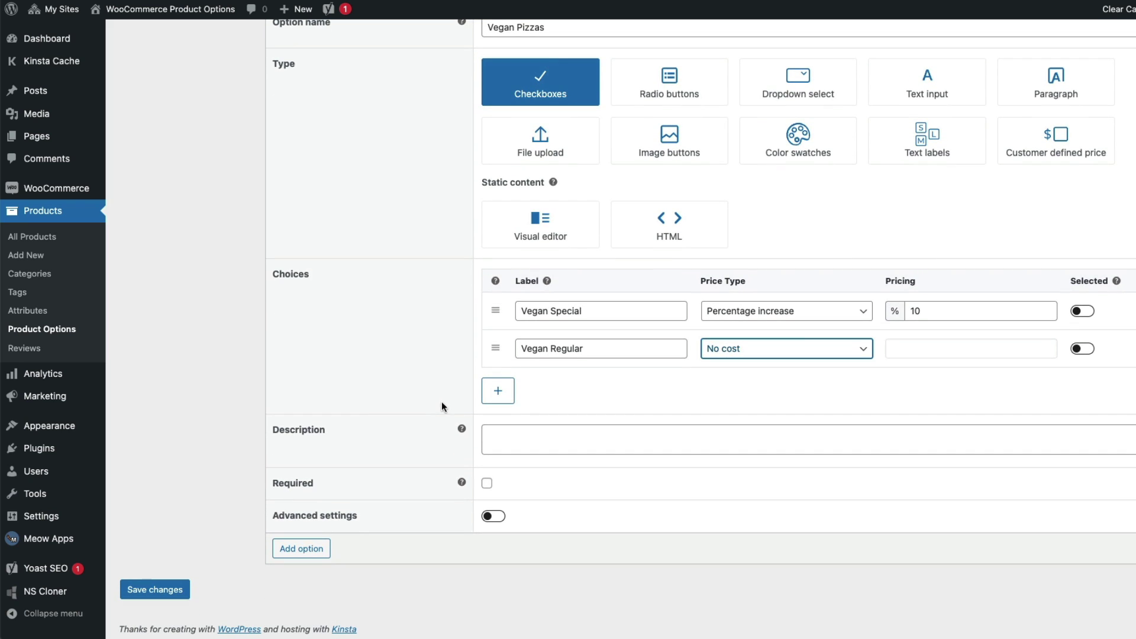
left_click(179, 590)
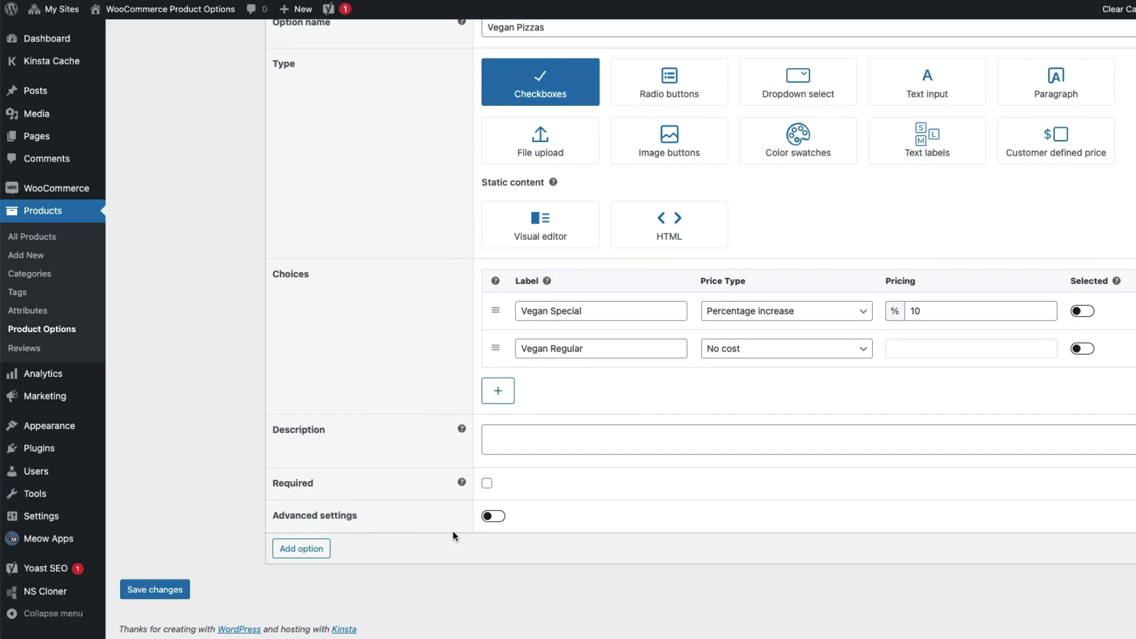
Step: Enable advanced settings for Vegan Pizzas, show it only if Dietrary Options contains Vegan, and save the changes
left_click(495, 518)
scroll(562, 438, "down", 5)
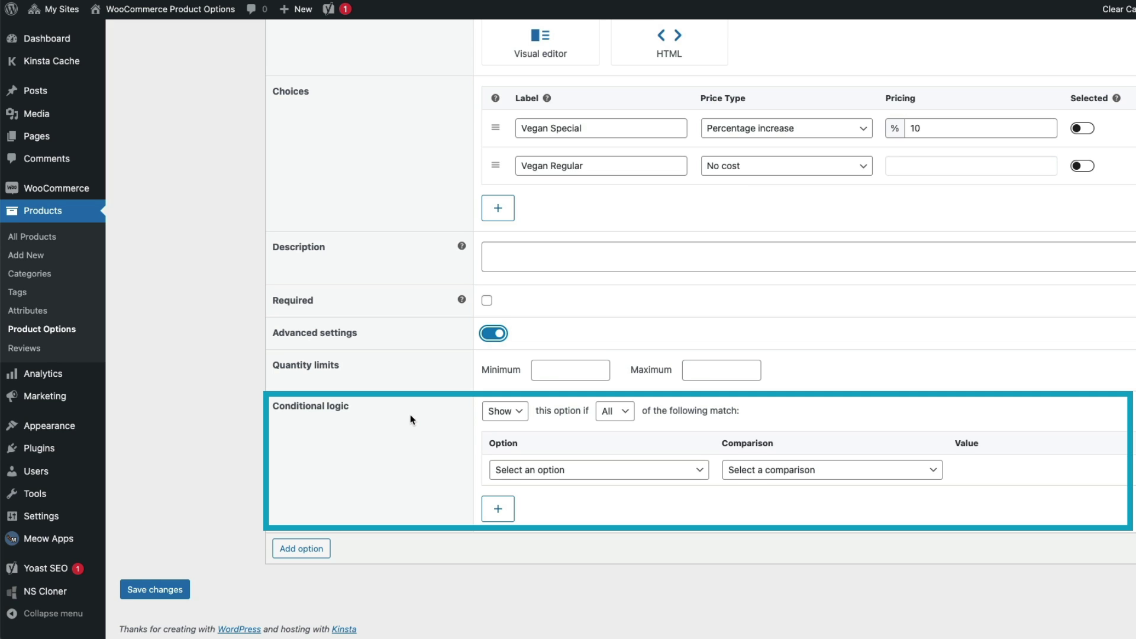
left_click(525, 472)
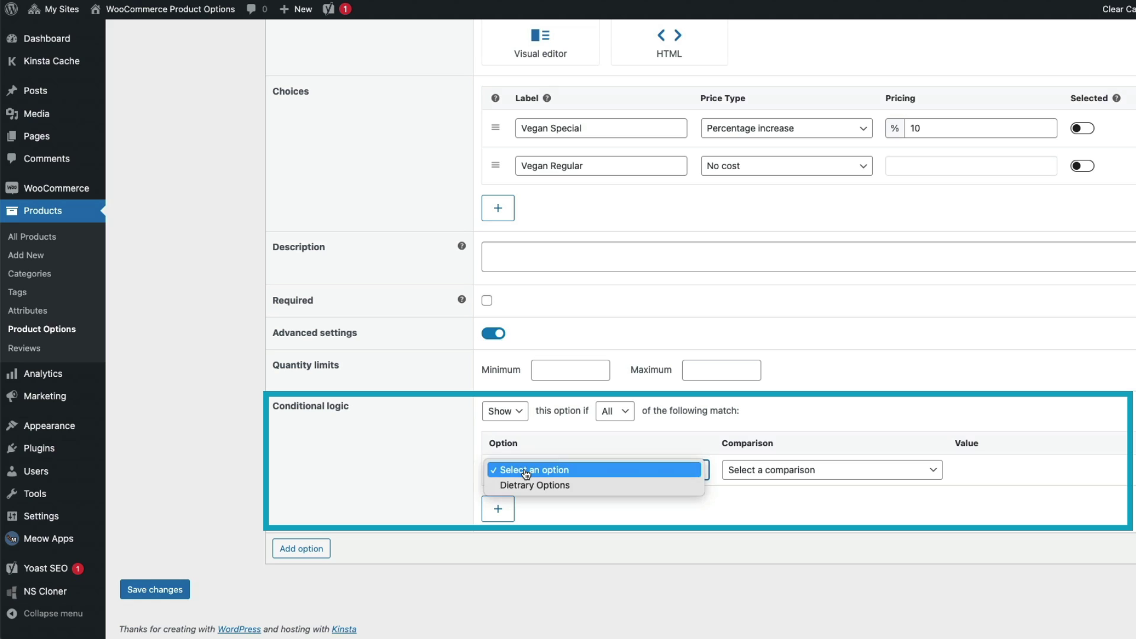
left_click(525, 484)
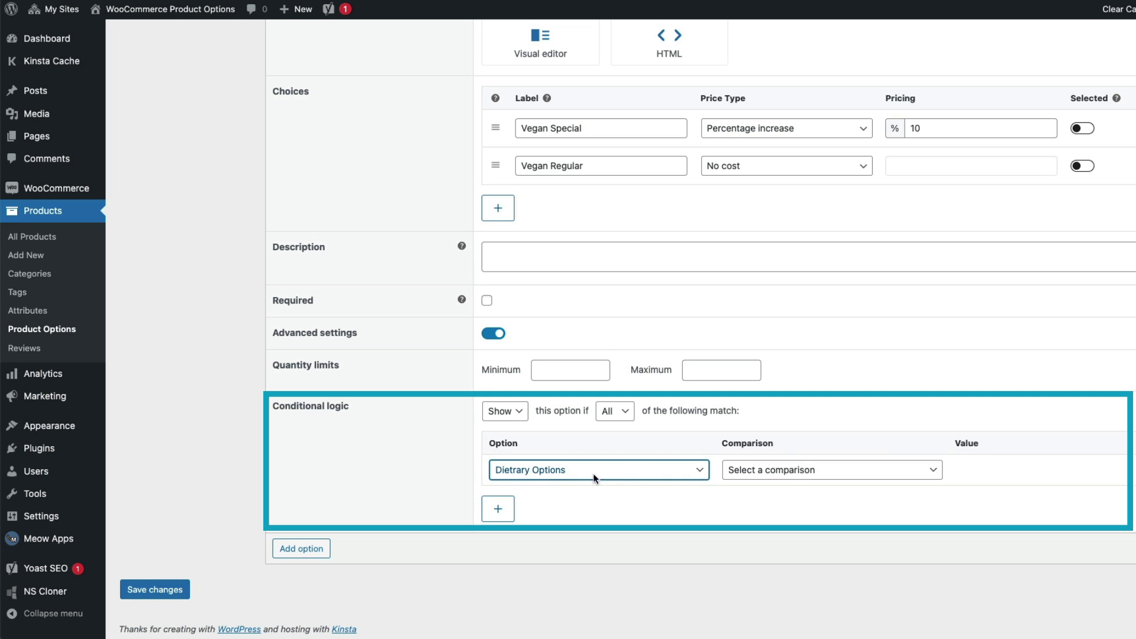
left_click(790, 468)
left_click(767, 483)
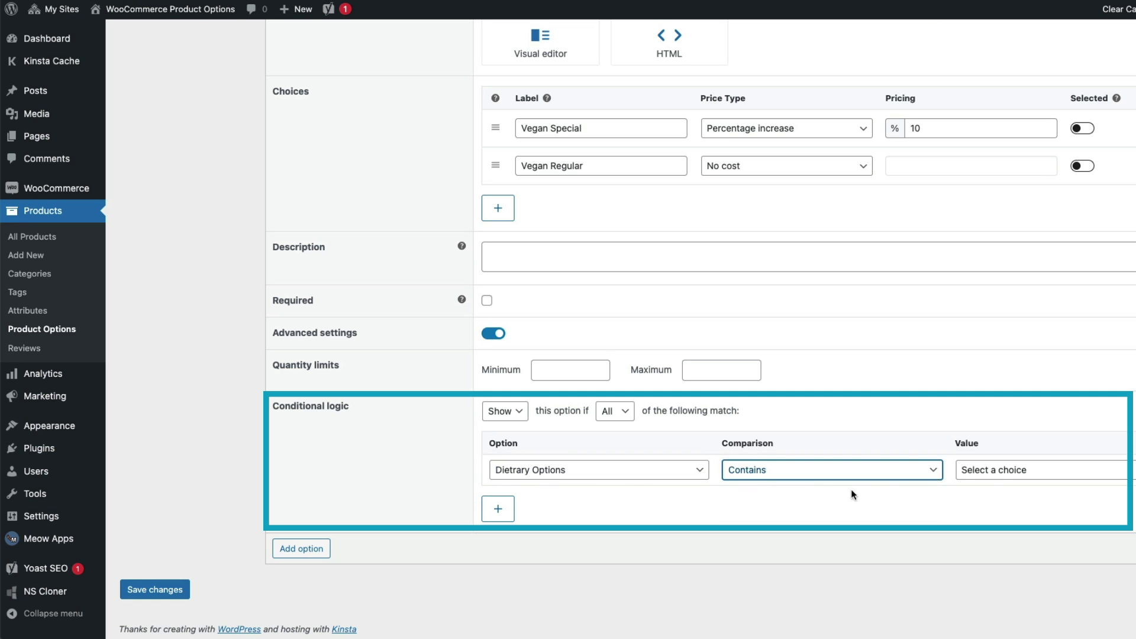
left_click(996, 475)
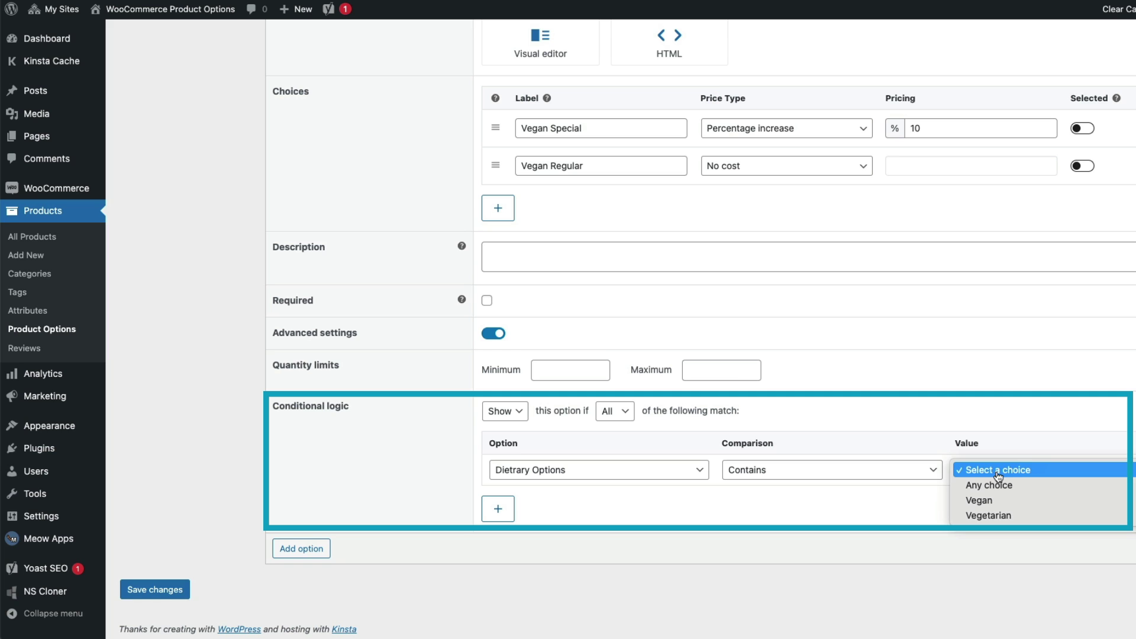
left_click(986, 502)
left_click(153, 589)
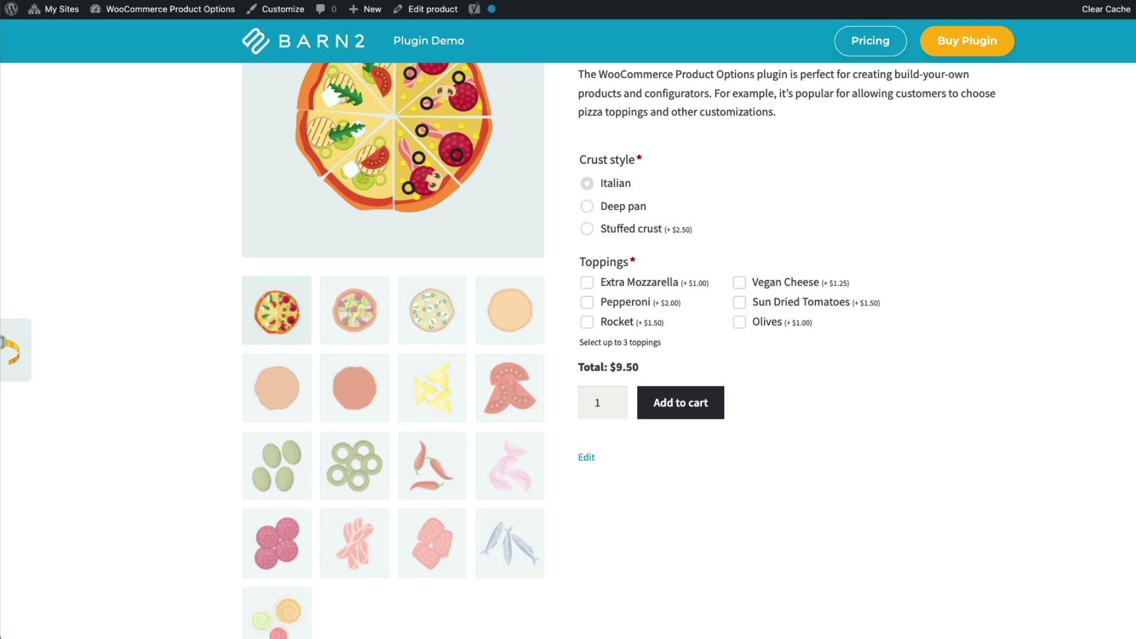
Step: Reload the Design-Your-Own Pizza product page and check the options offered below the toppings
scroll(556, 288, "up", 3)
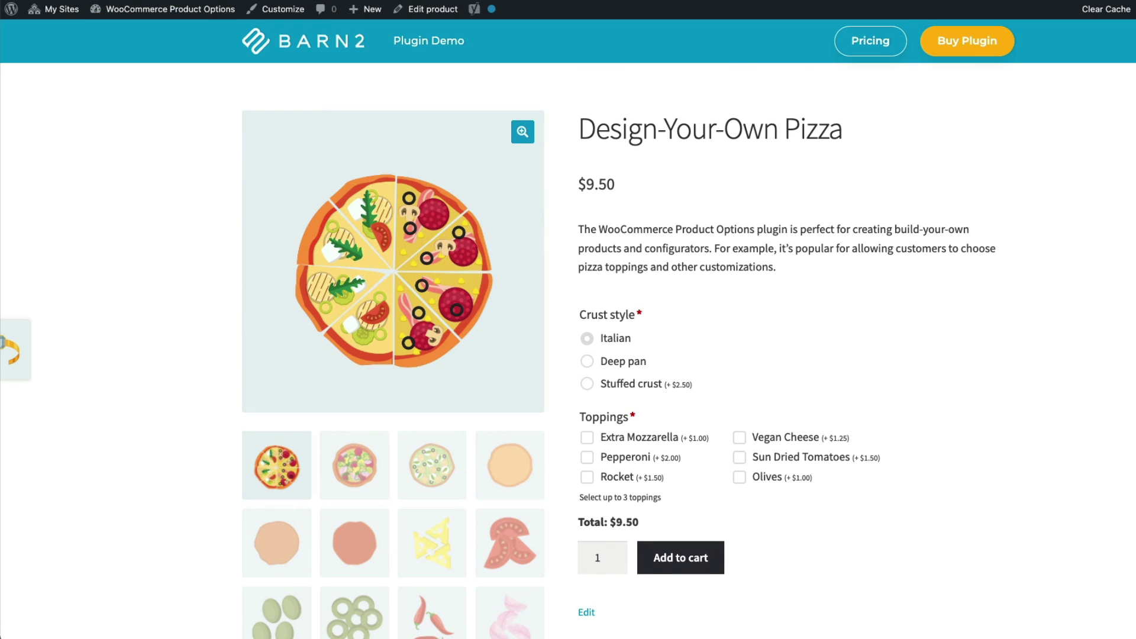
left_click(100, 0)
scroll(591, 237, "down", 3)
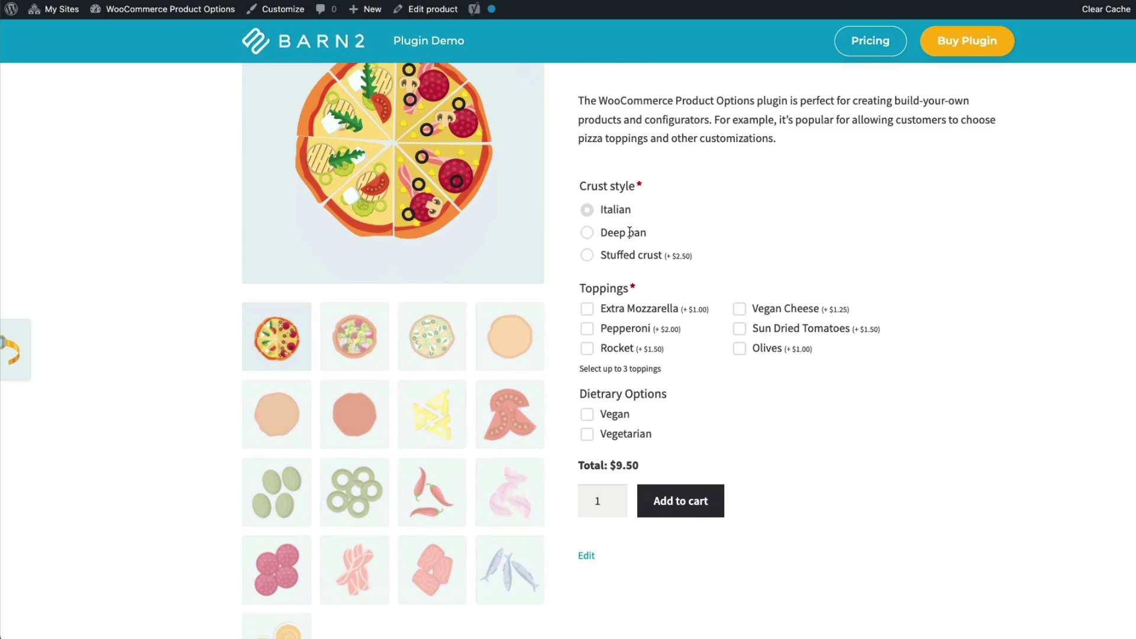
scroll(629, 233, "down", 1)
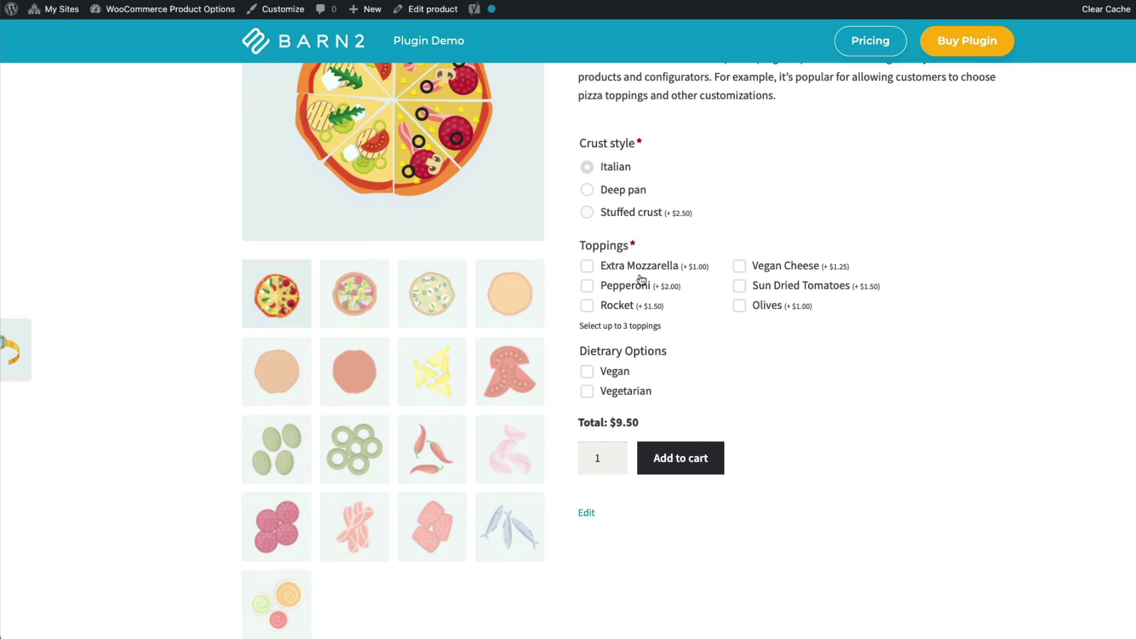
Step: Choose Vegan under Dietrary Options and select Vegan Special under Vegan Pizzas, turning it off and on again
left_click(590, 375)
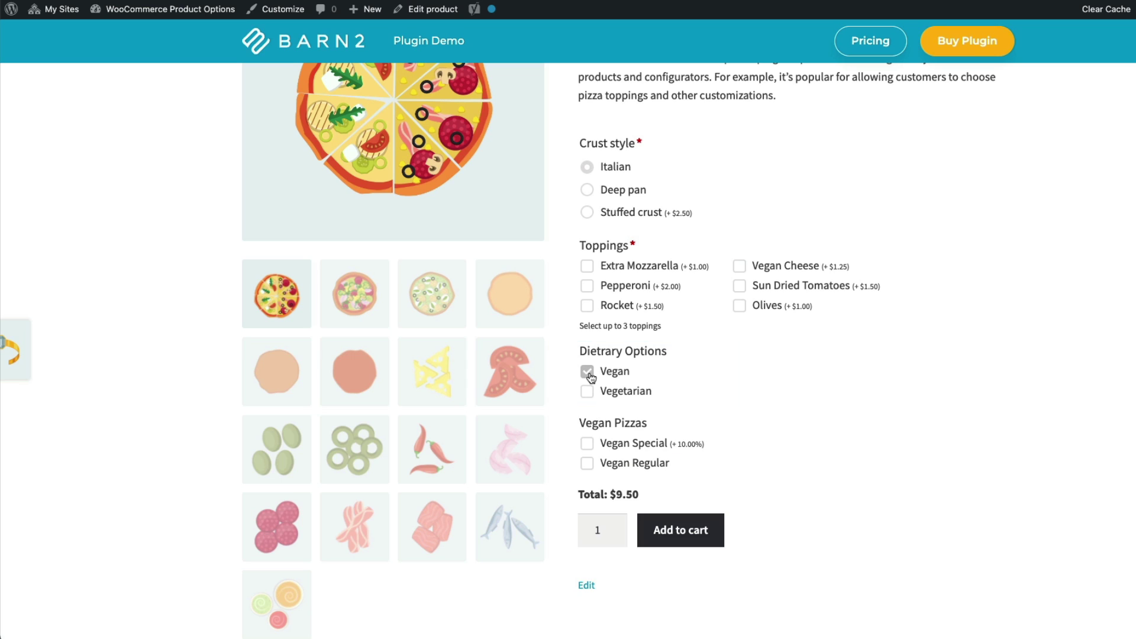
left_click(587, 445)
left_click(587, 445)
left_click(588, 445)
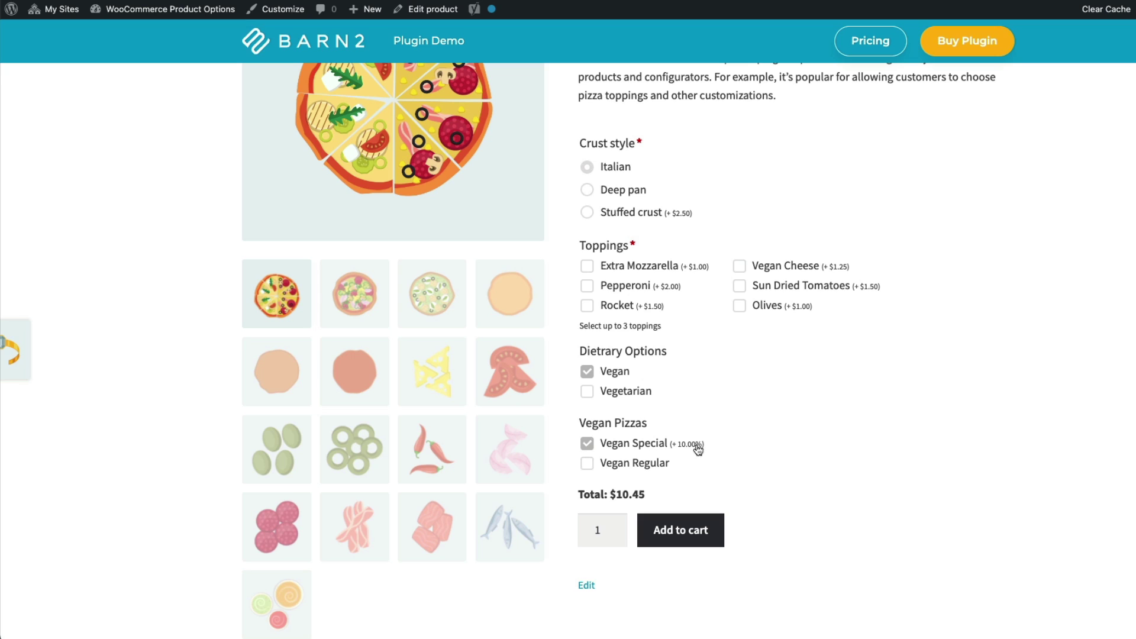